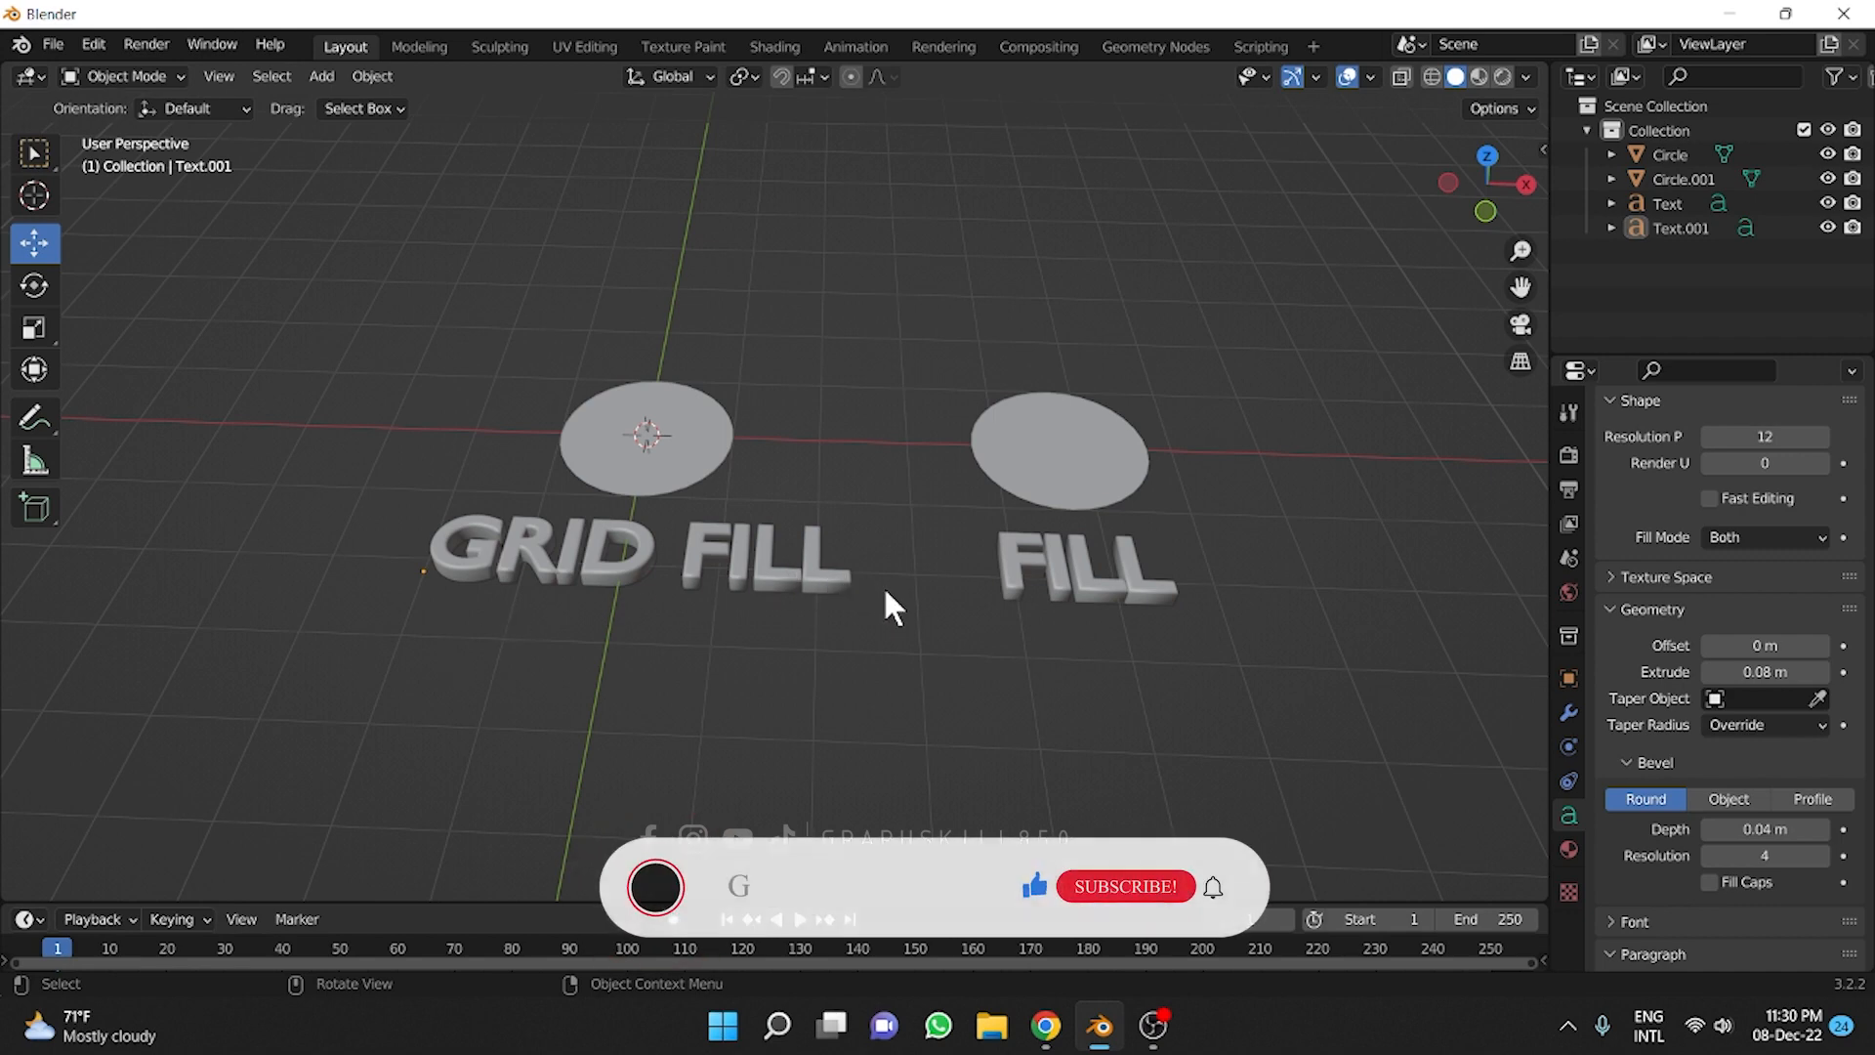
pyautogui.moveTo(863, 589); pyautogui.dragTo(900, 571, button='middle')
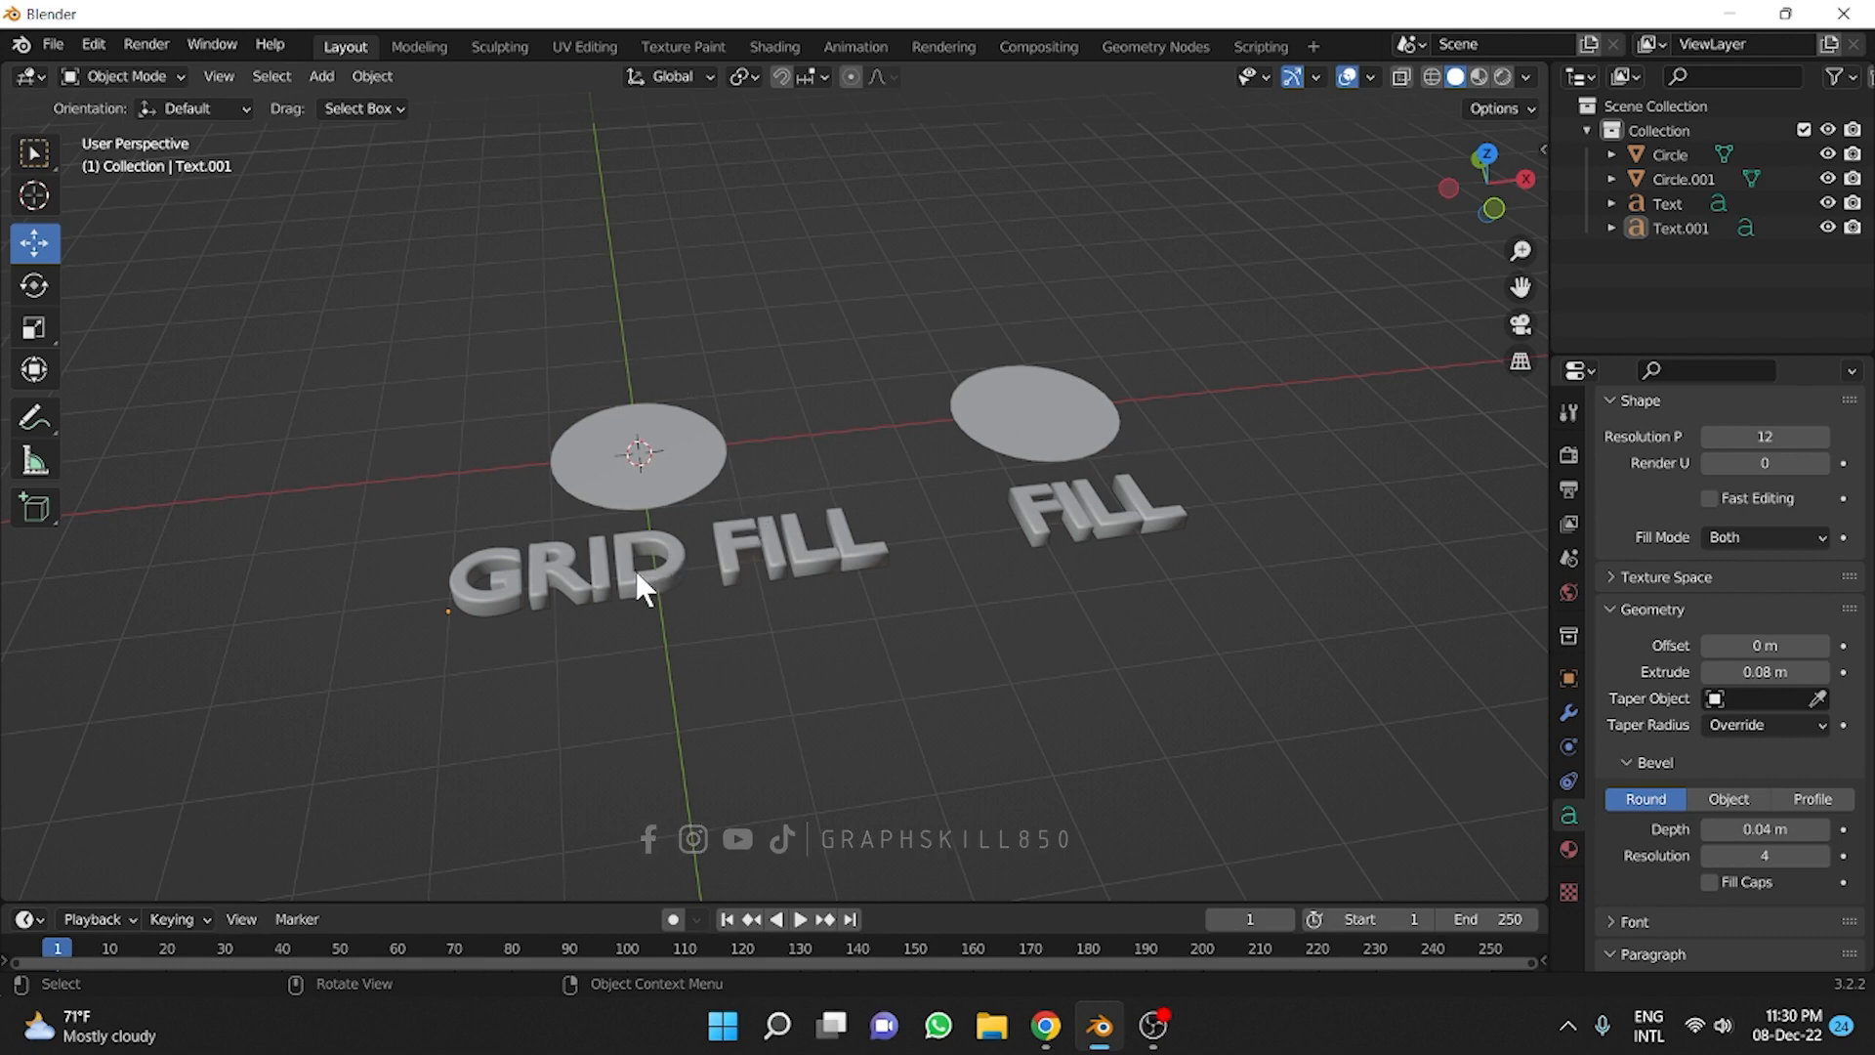
pyautogui.moveTo(635, 571); pyautogui.dragTo(471, 566, button='middle')
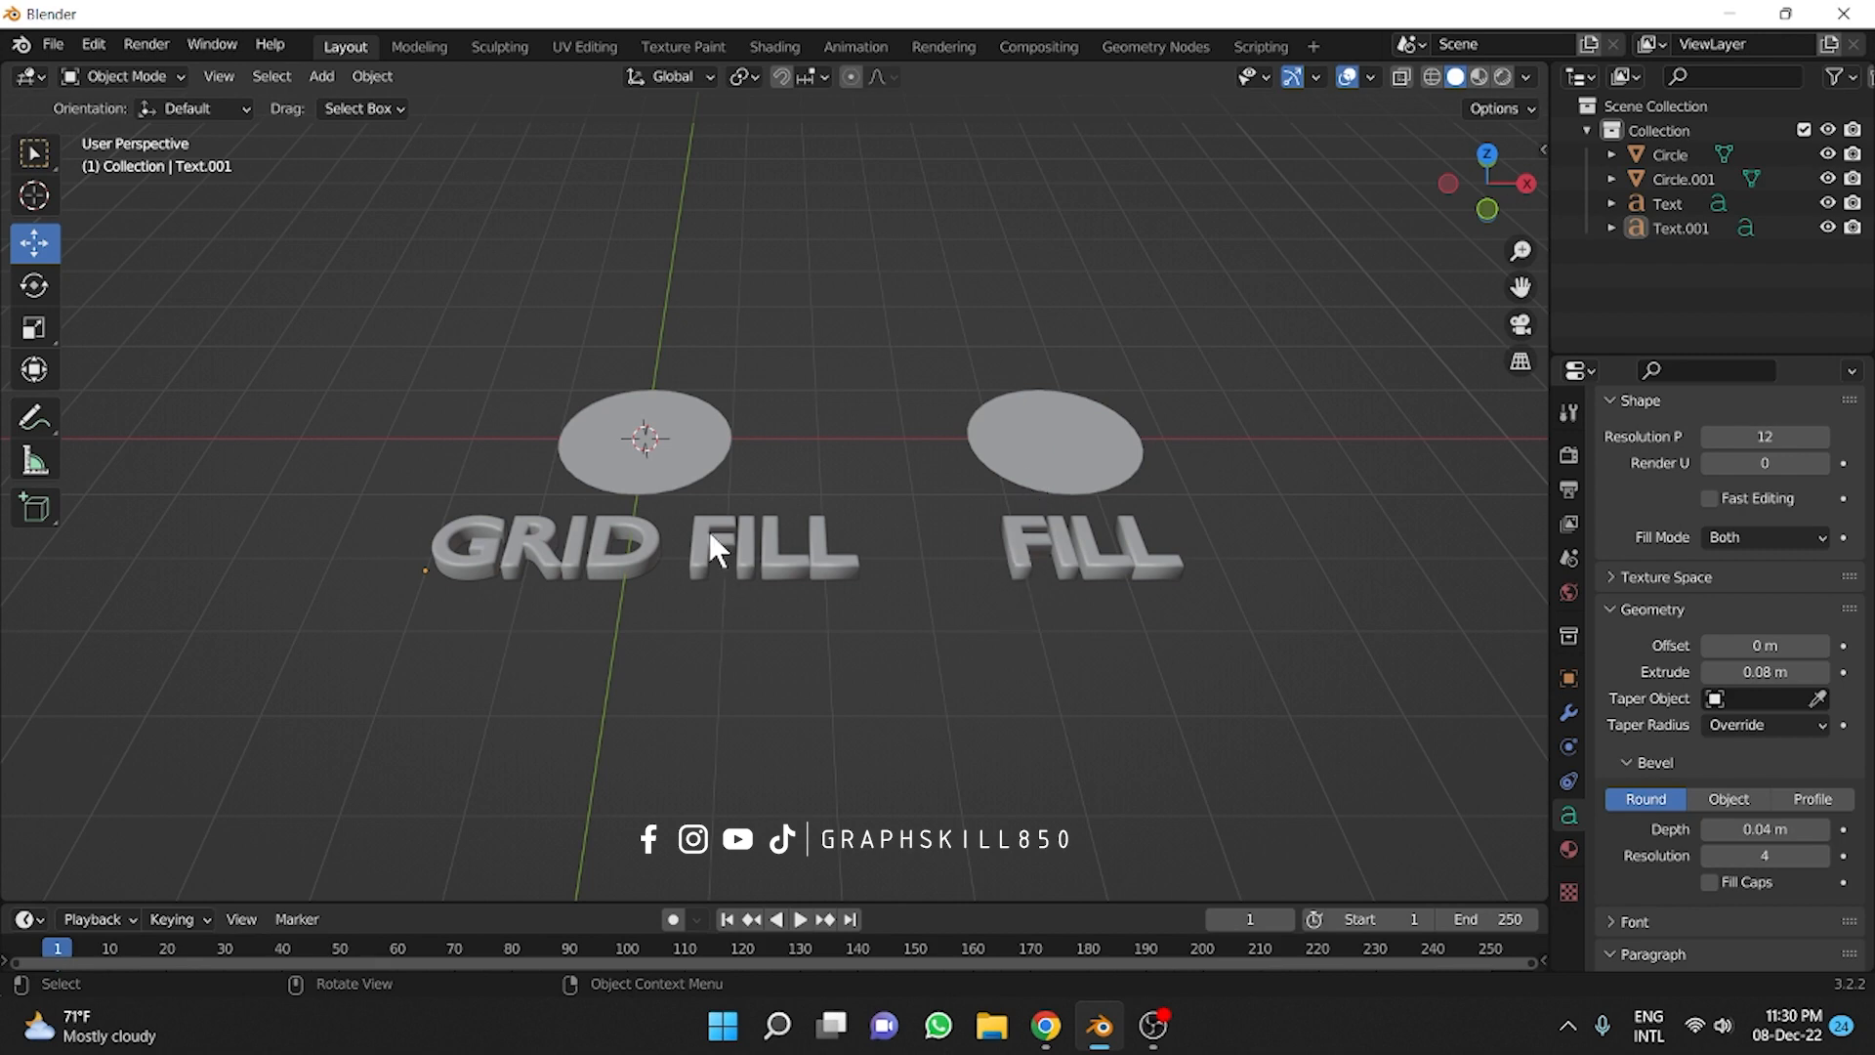
pyautogui.moveTo(586, 512); pyautogui.dragTo(639, 537, button='middle')
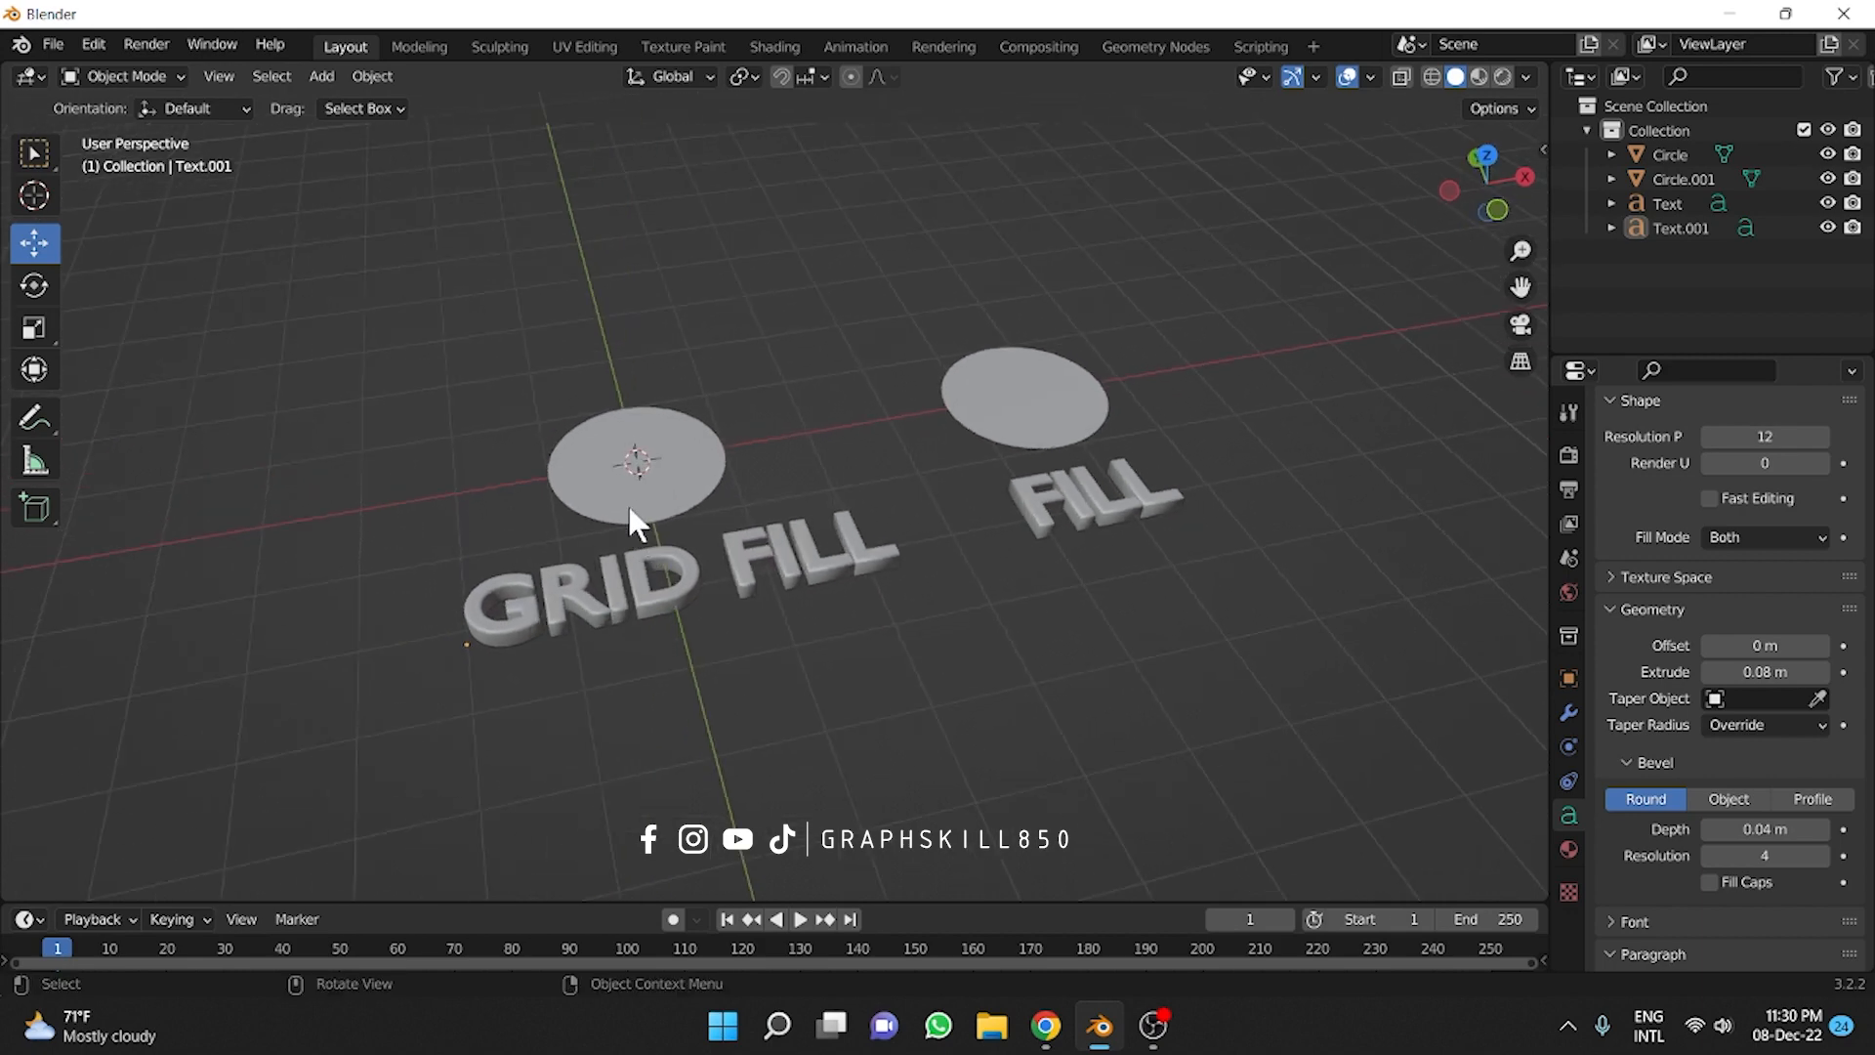
# Inspect the mesh of the circle above the FILL text in Edit Mode, returning to Object Mode at the end.
pyautogui.click(627, 502)
pyautogui.click(1016, 425)
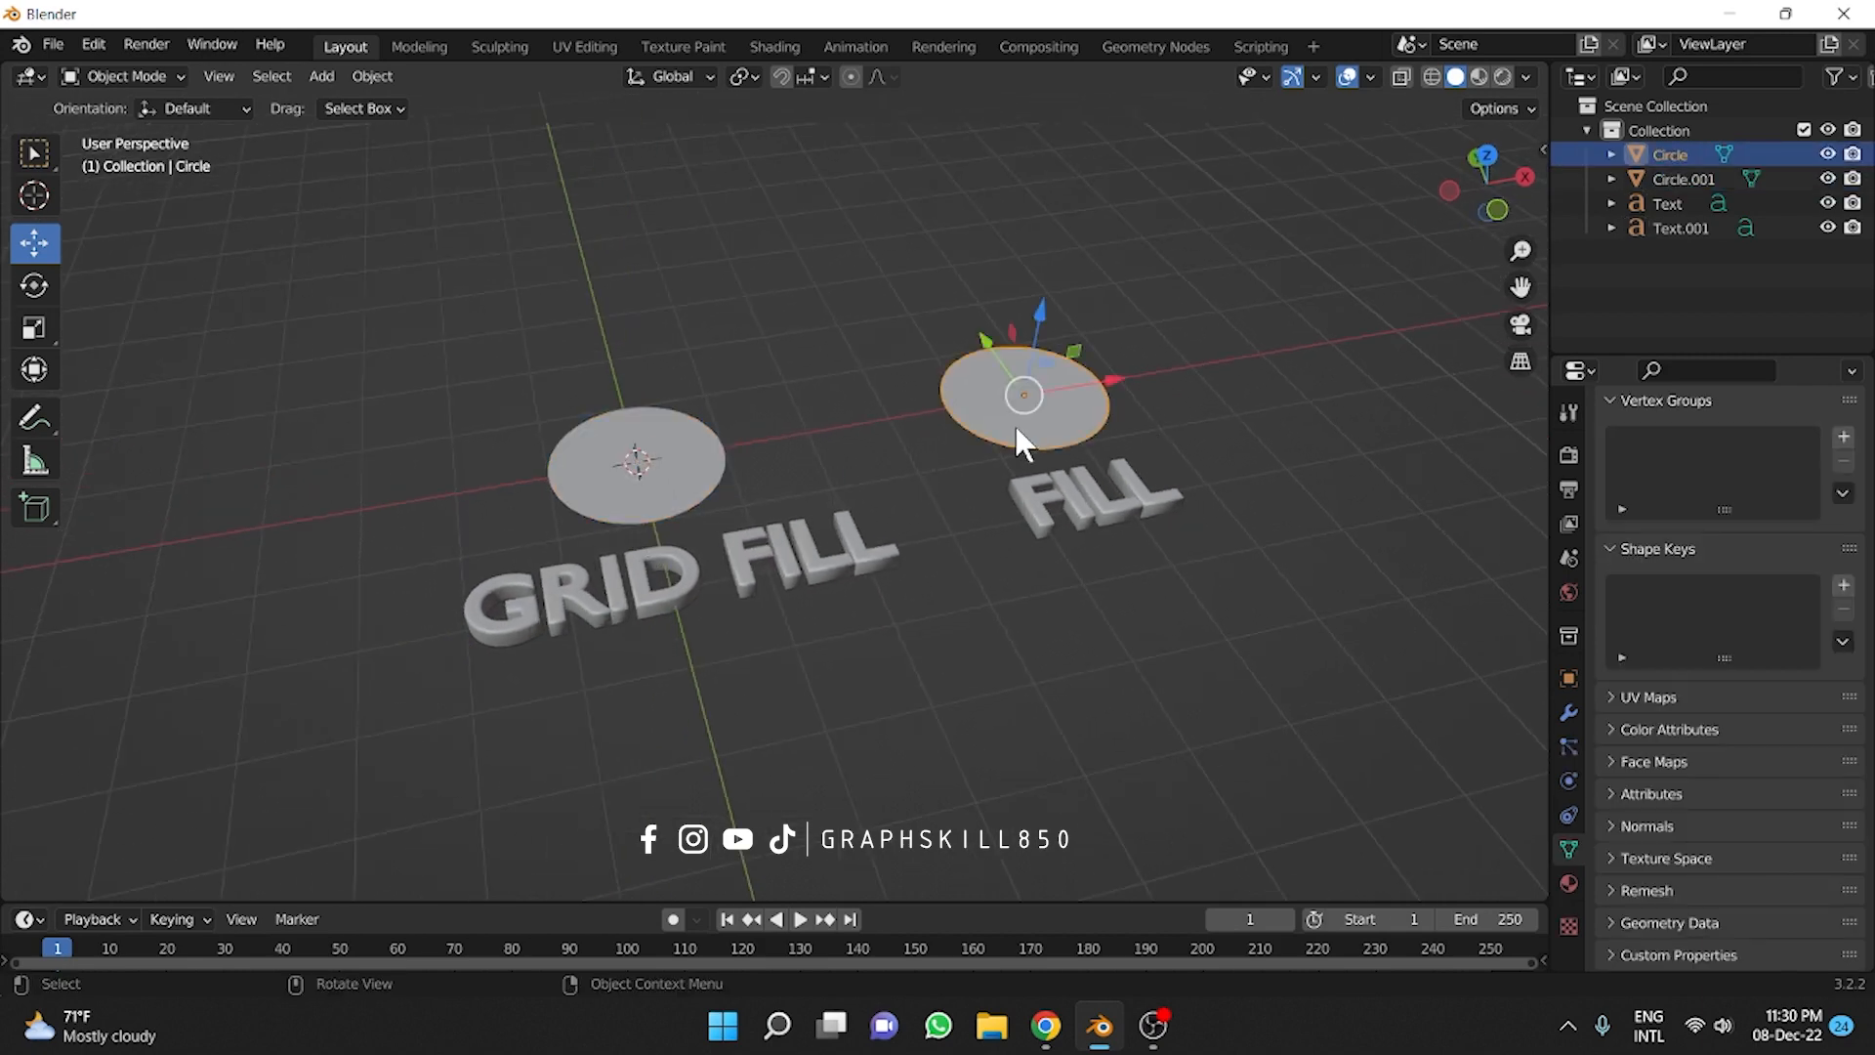
pyautogui.press('Tab')
pyautogui.scroll(2, 1154, 415)
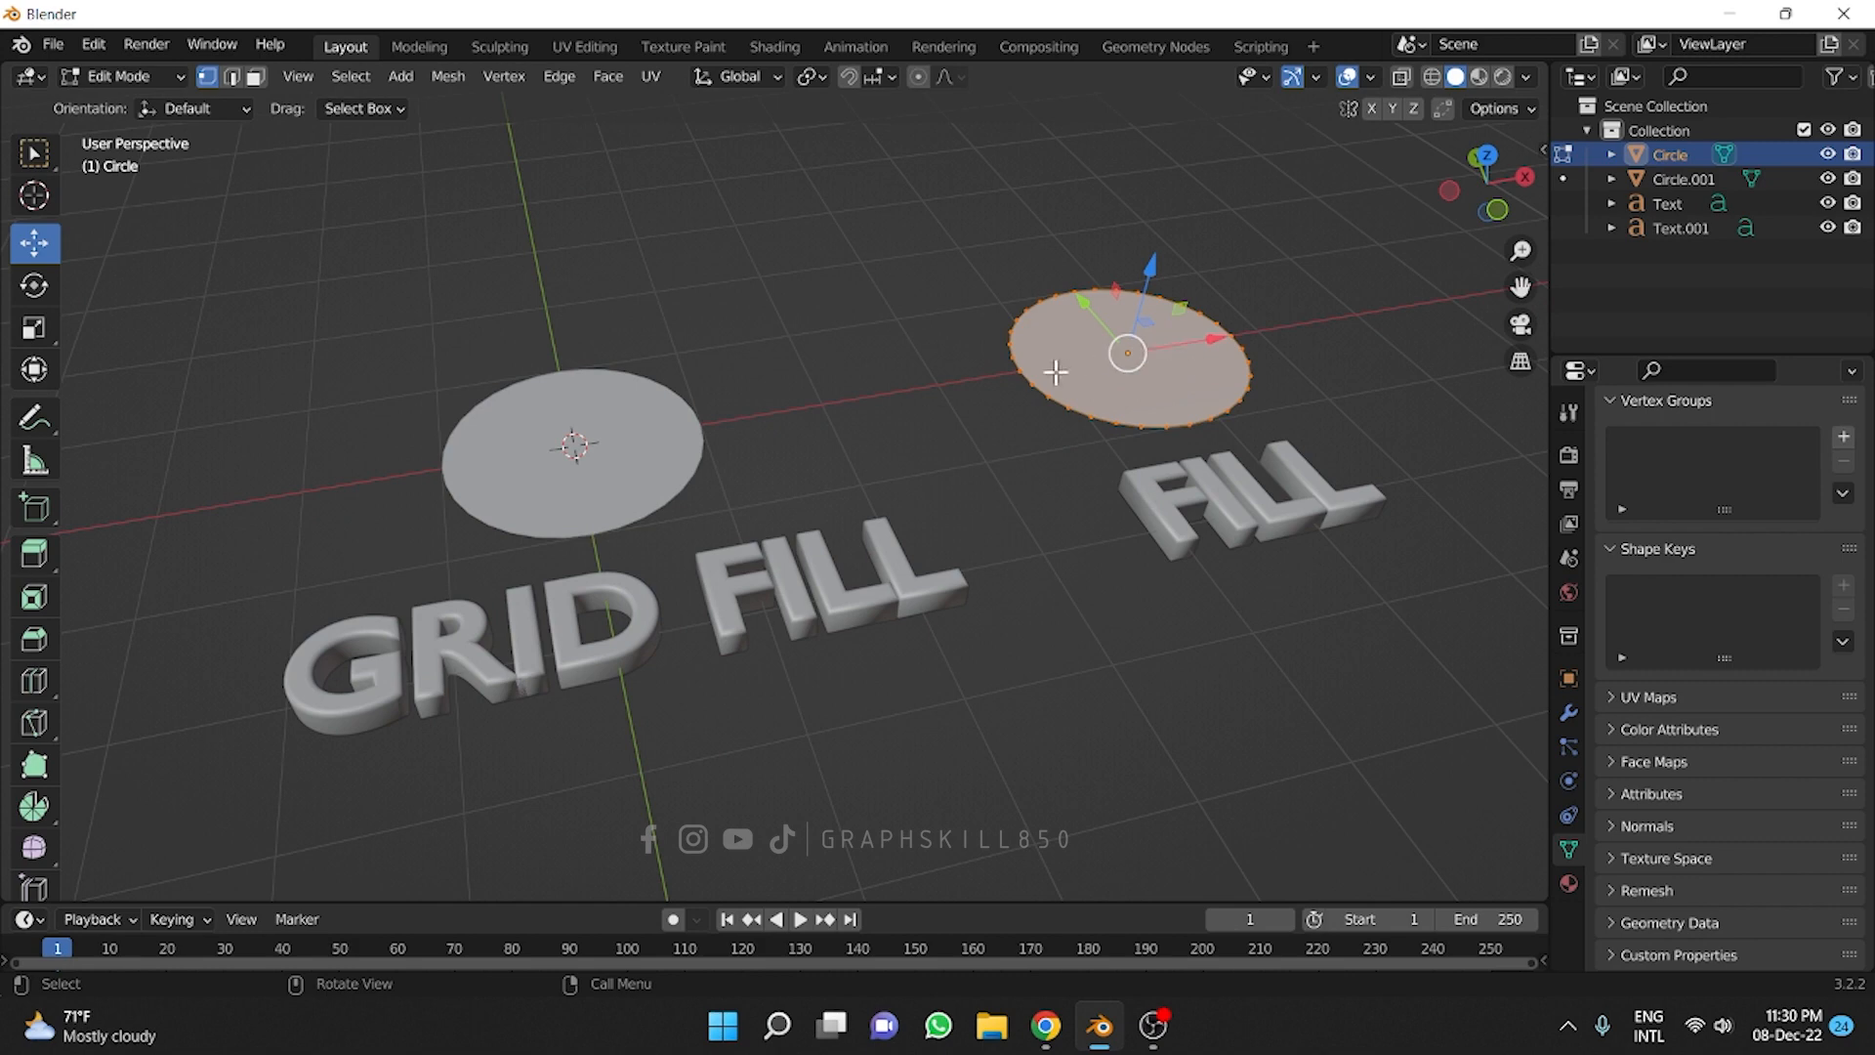
pyautogui.moveTo(1022, 408); pyautogui.dragTo(958, 402, button='middle')
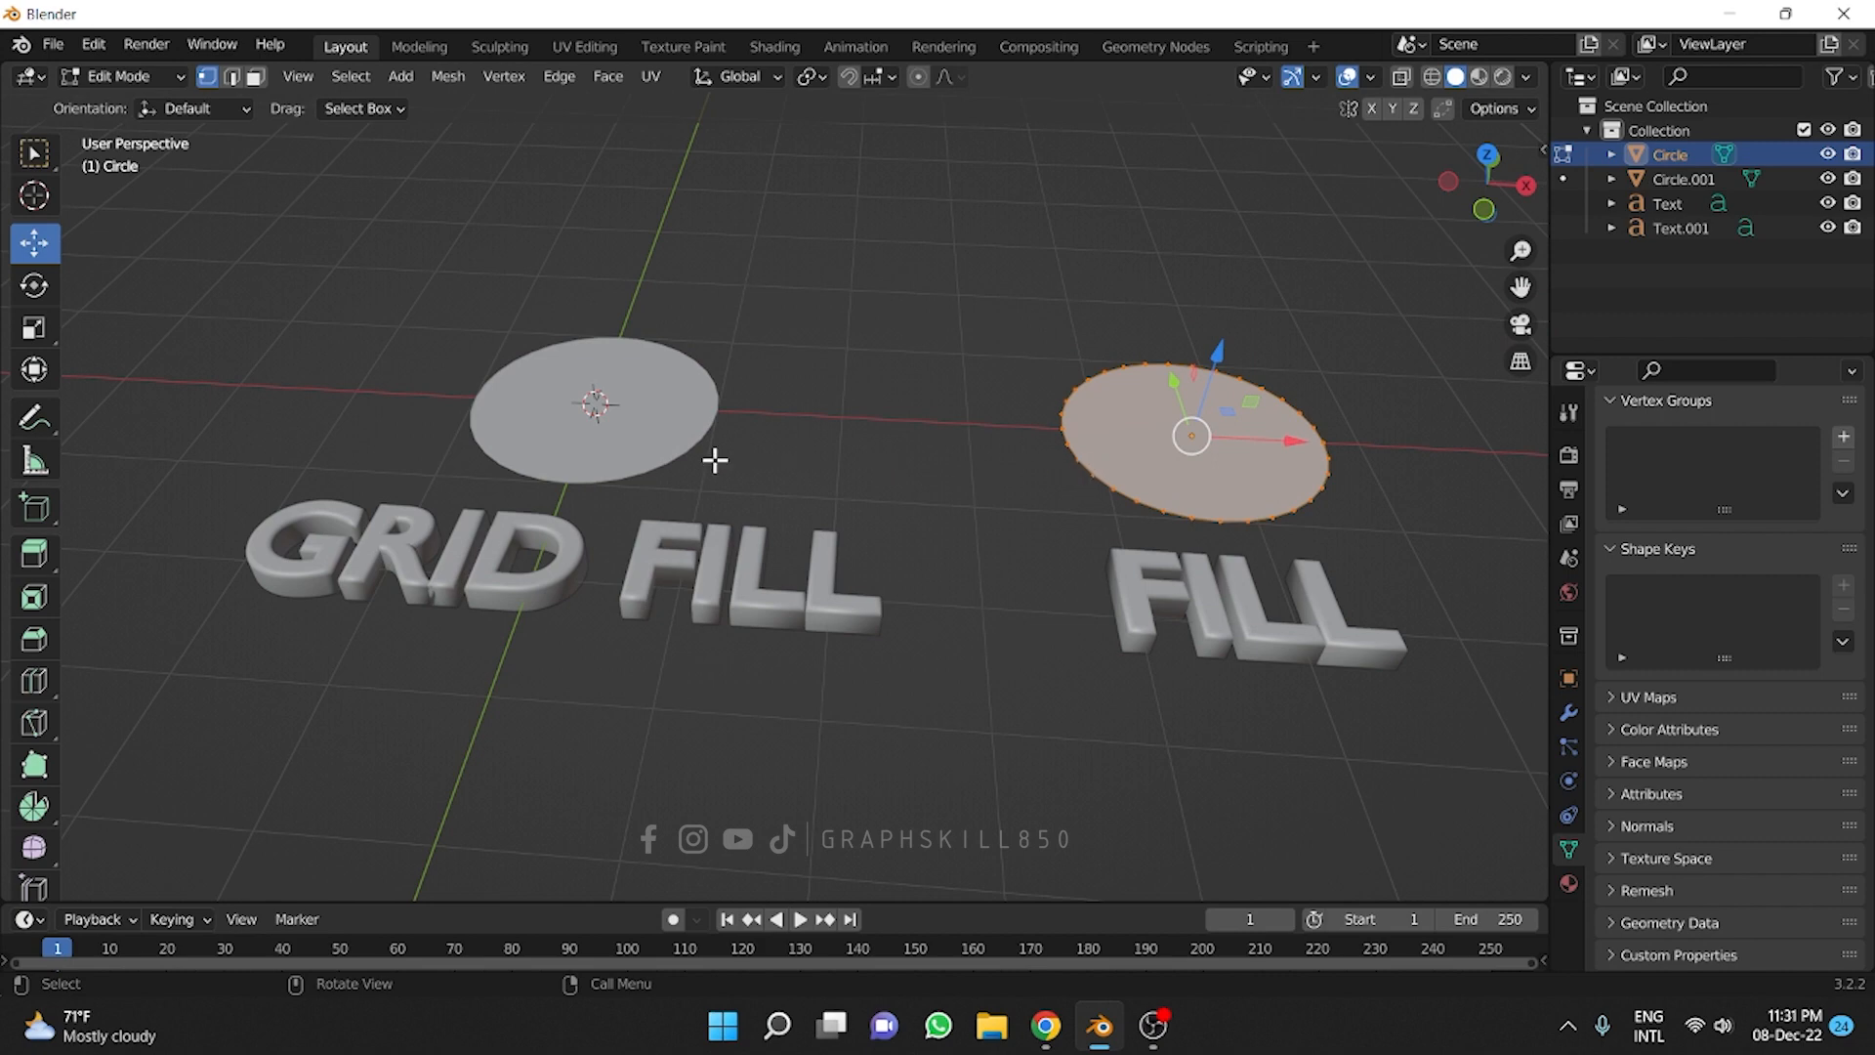
pyautogui.press('Tab')
# Inspect the mesh of the circle above the GRID FILL text in Edit Mode and delete the circle object.
pyautogui.moveTo(584, 479); pyautogui.dragTo(661, 489, button='middle')
pyautogui.click(612, 464)
pyautogui.press('Tab')
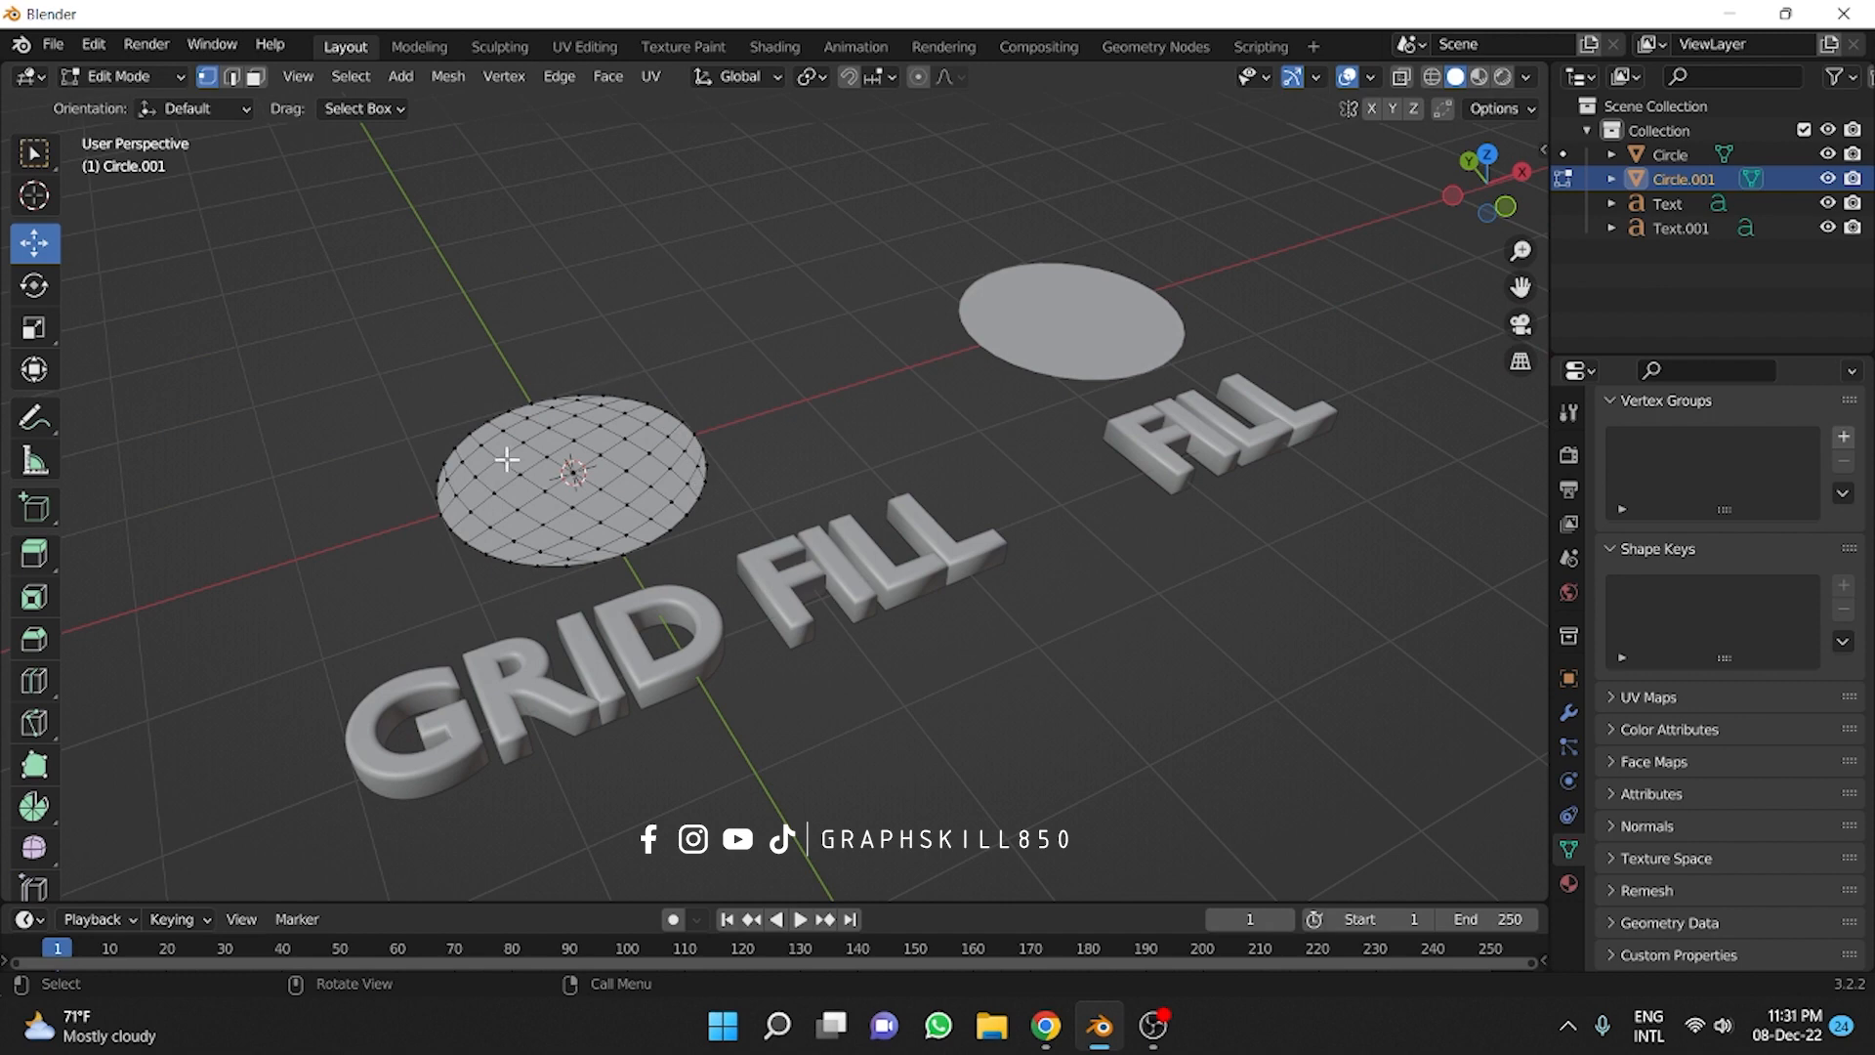
pyautogui.moveTo(734, 545); pyautogui.dragTo(689, 548, button='middle')
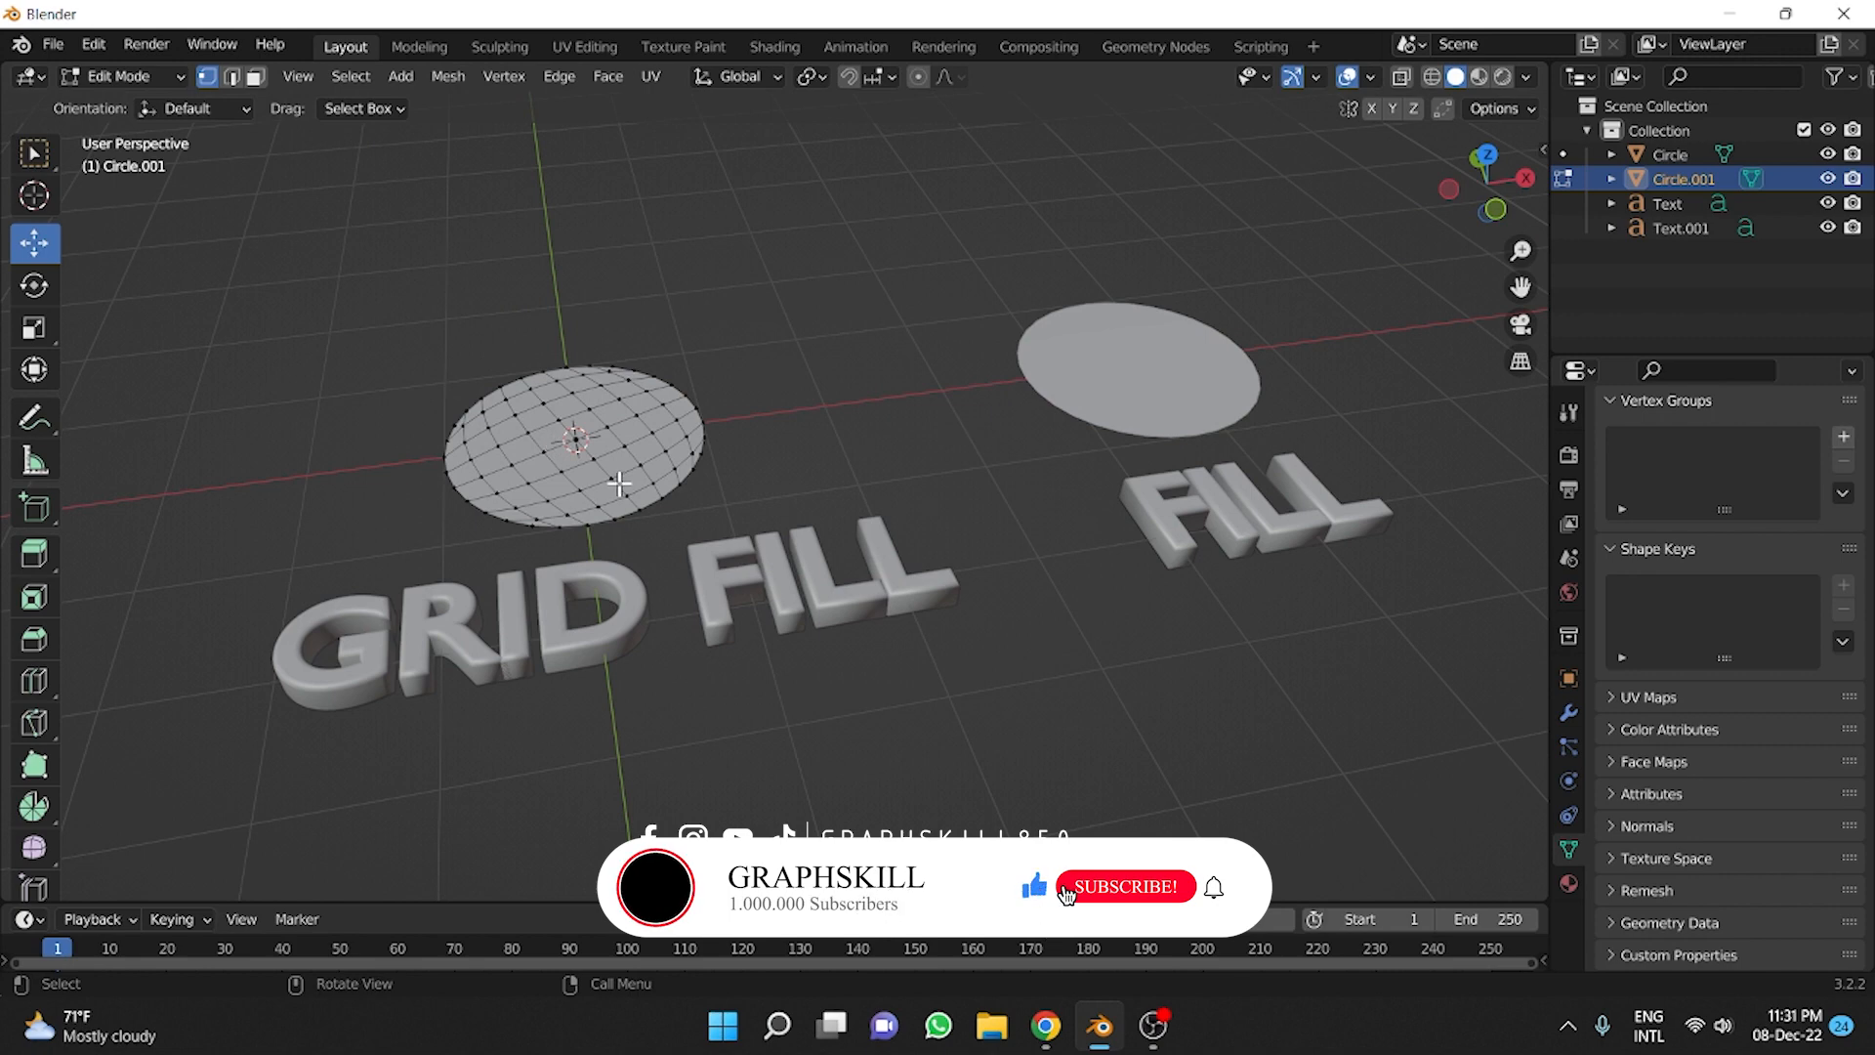
pyautogui.press('Tab')
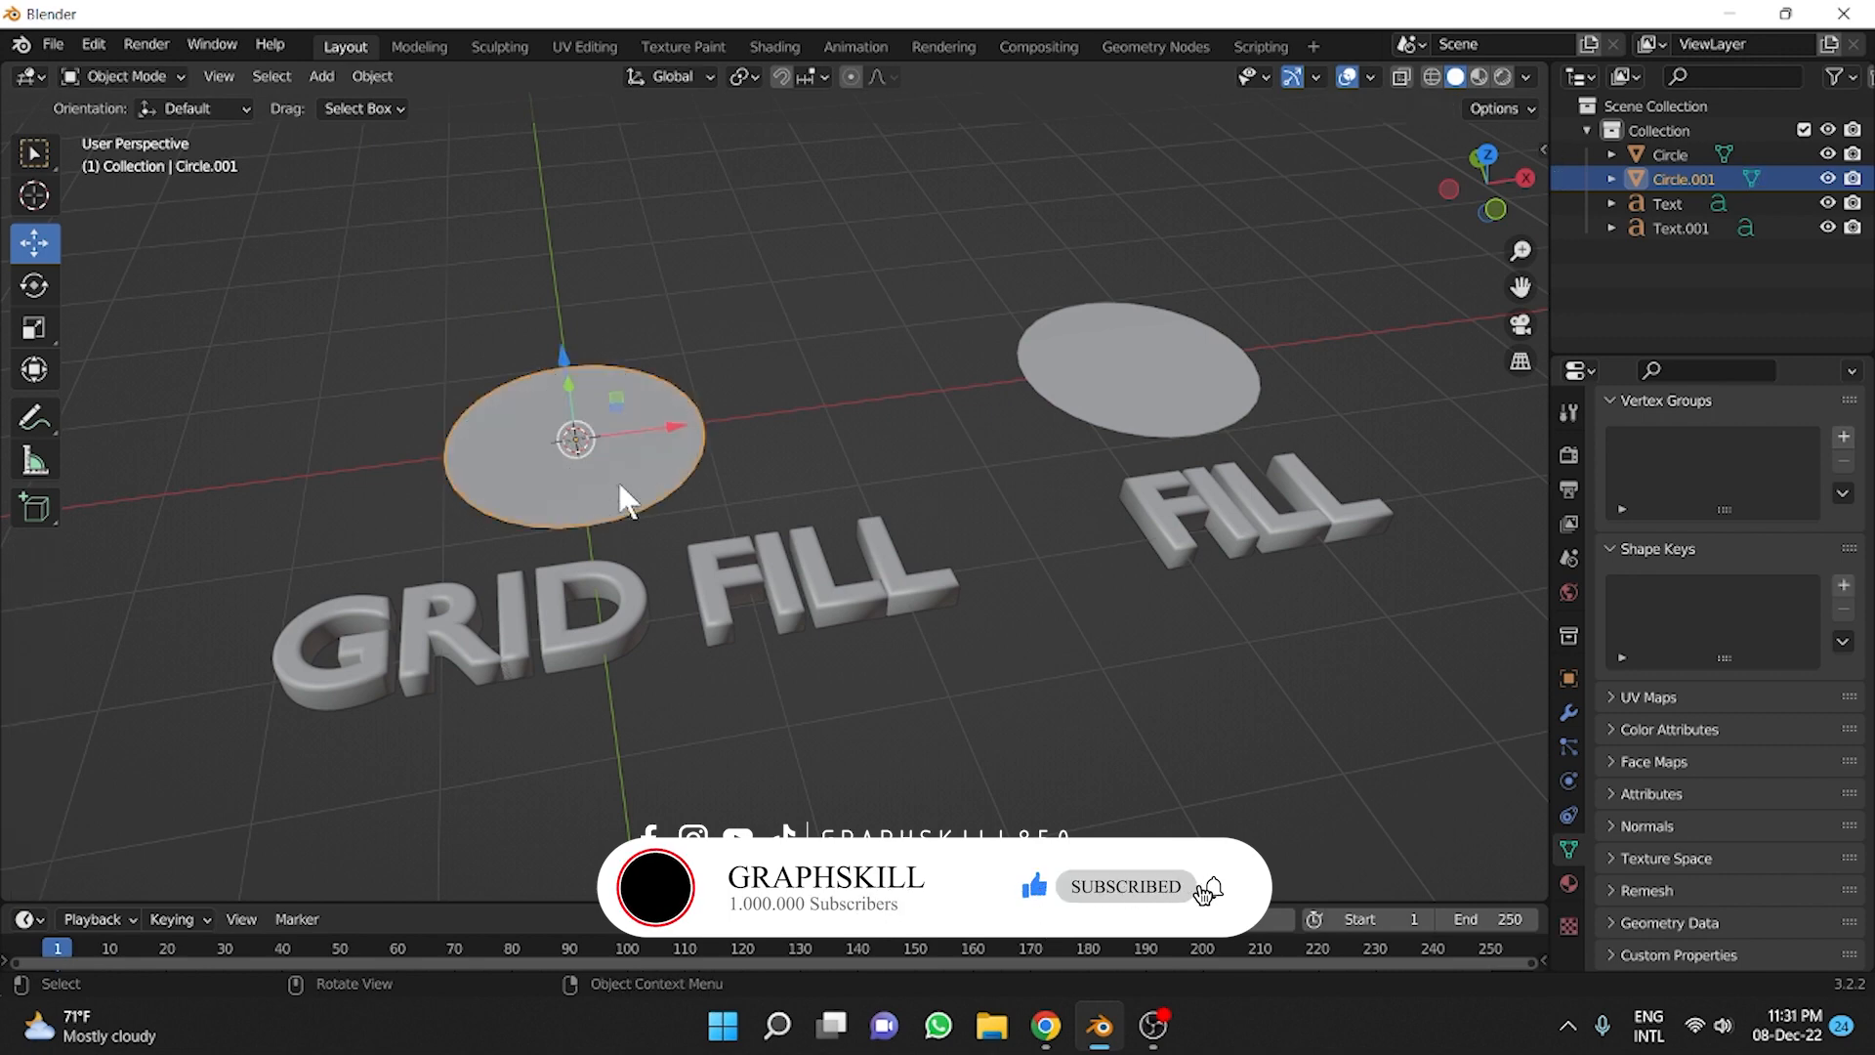
pyautogui.press('Delete')
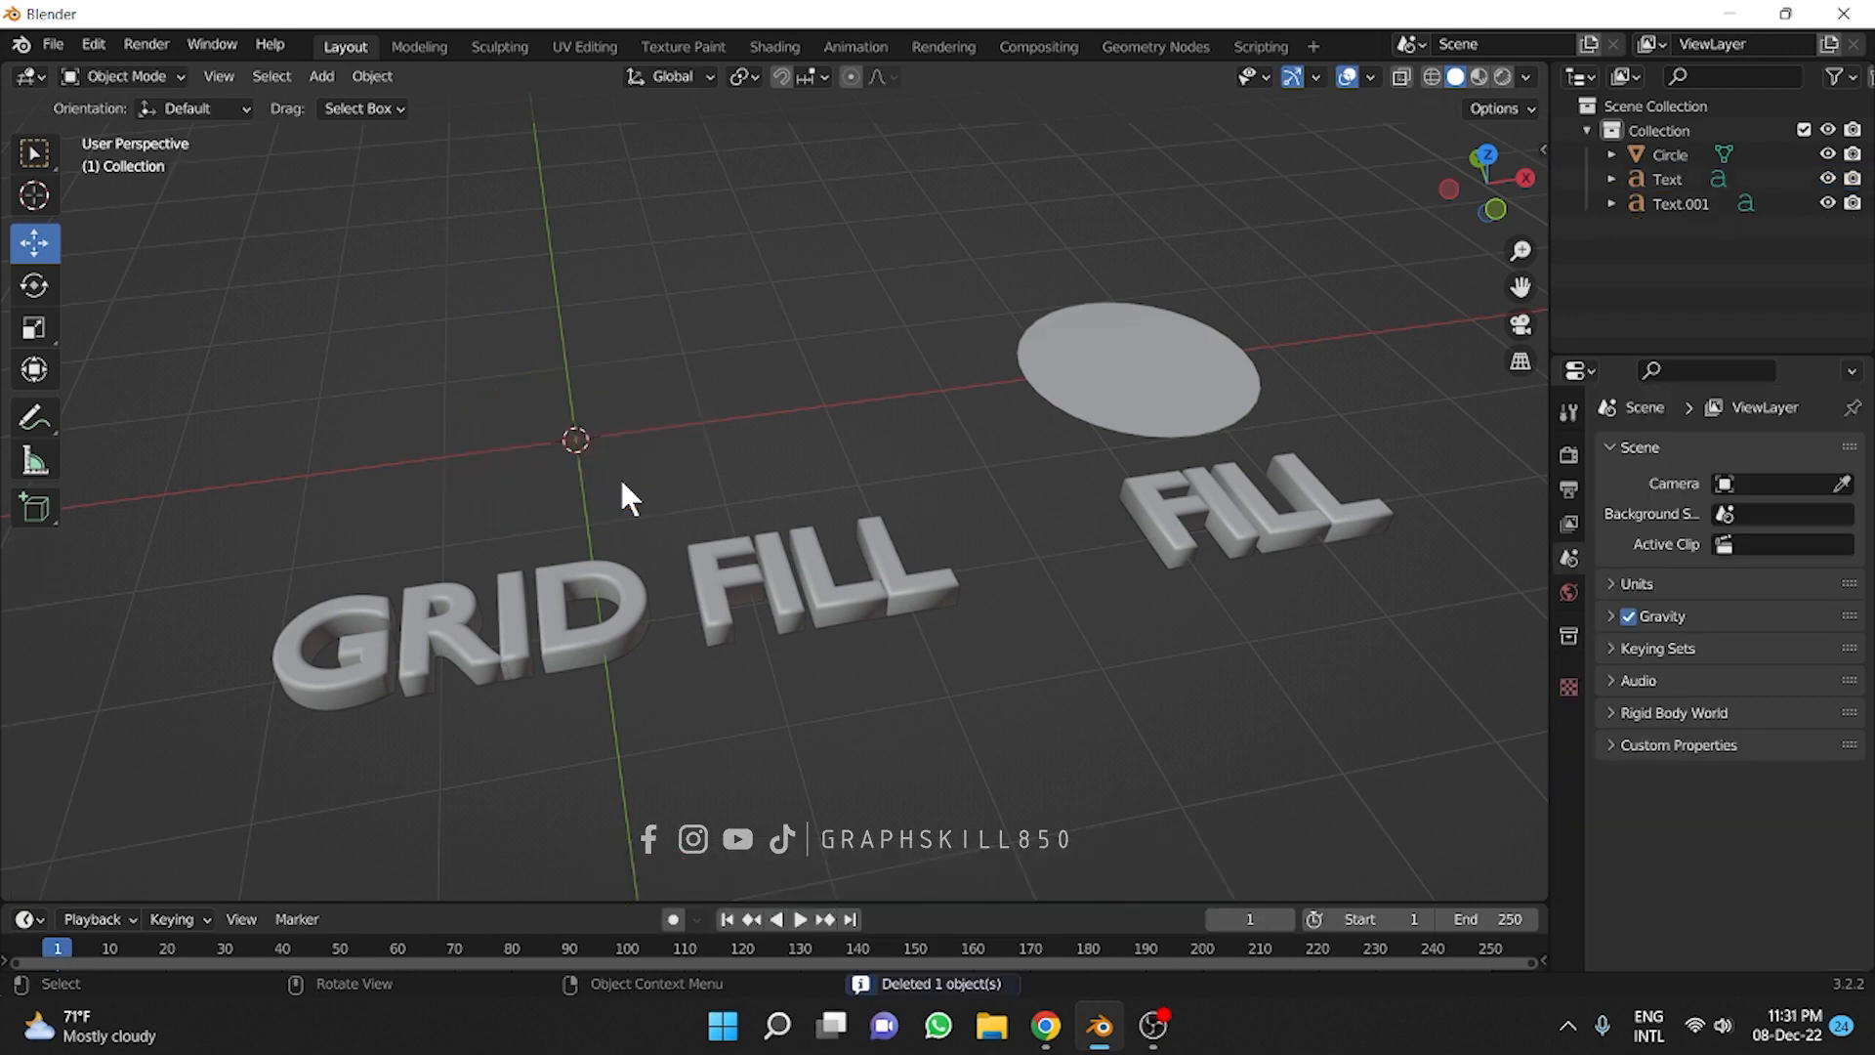
# Add a mesh cylinder at the 3D cursor behind the GRID FILL text.
pyautogui.press('shift')
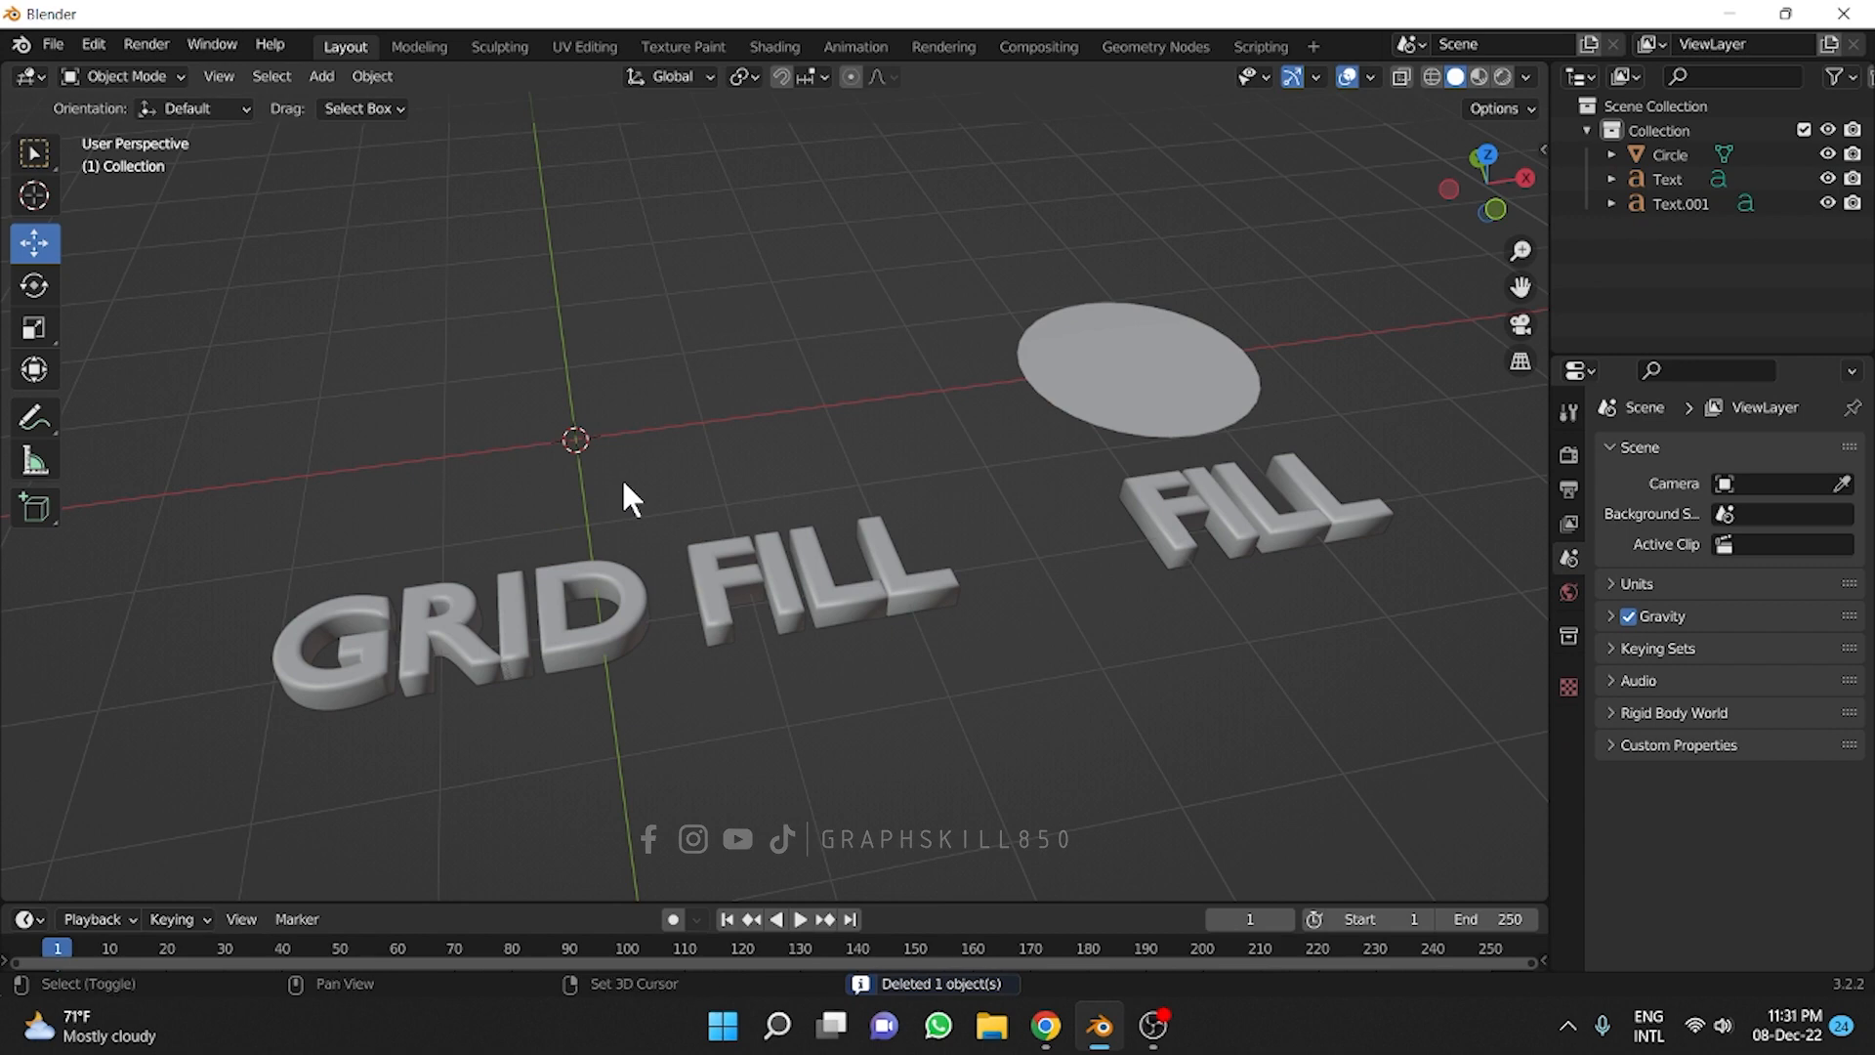
pyautogui.hotkey('shift', 'a')
pyautogui.moveTo(568, 386)
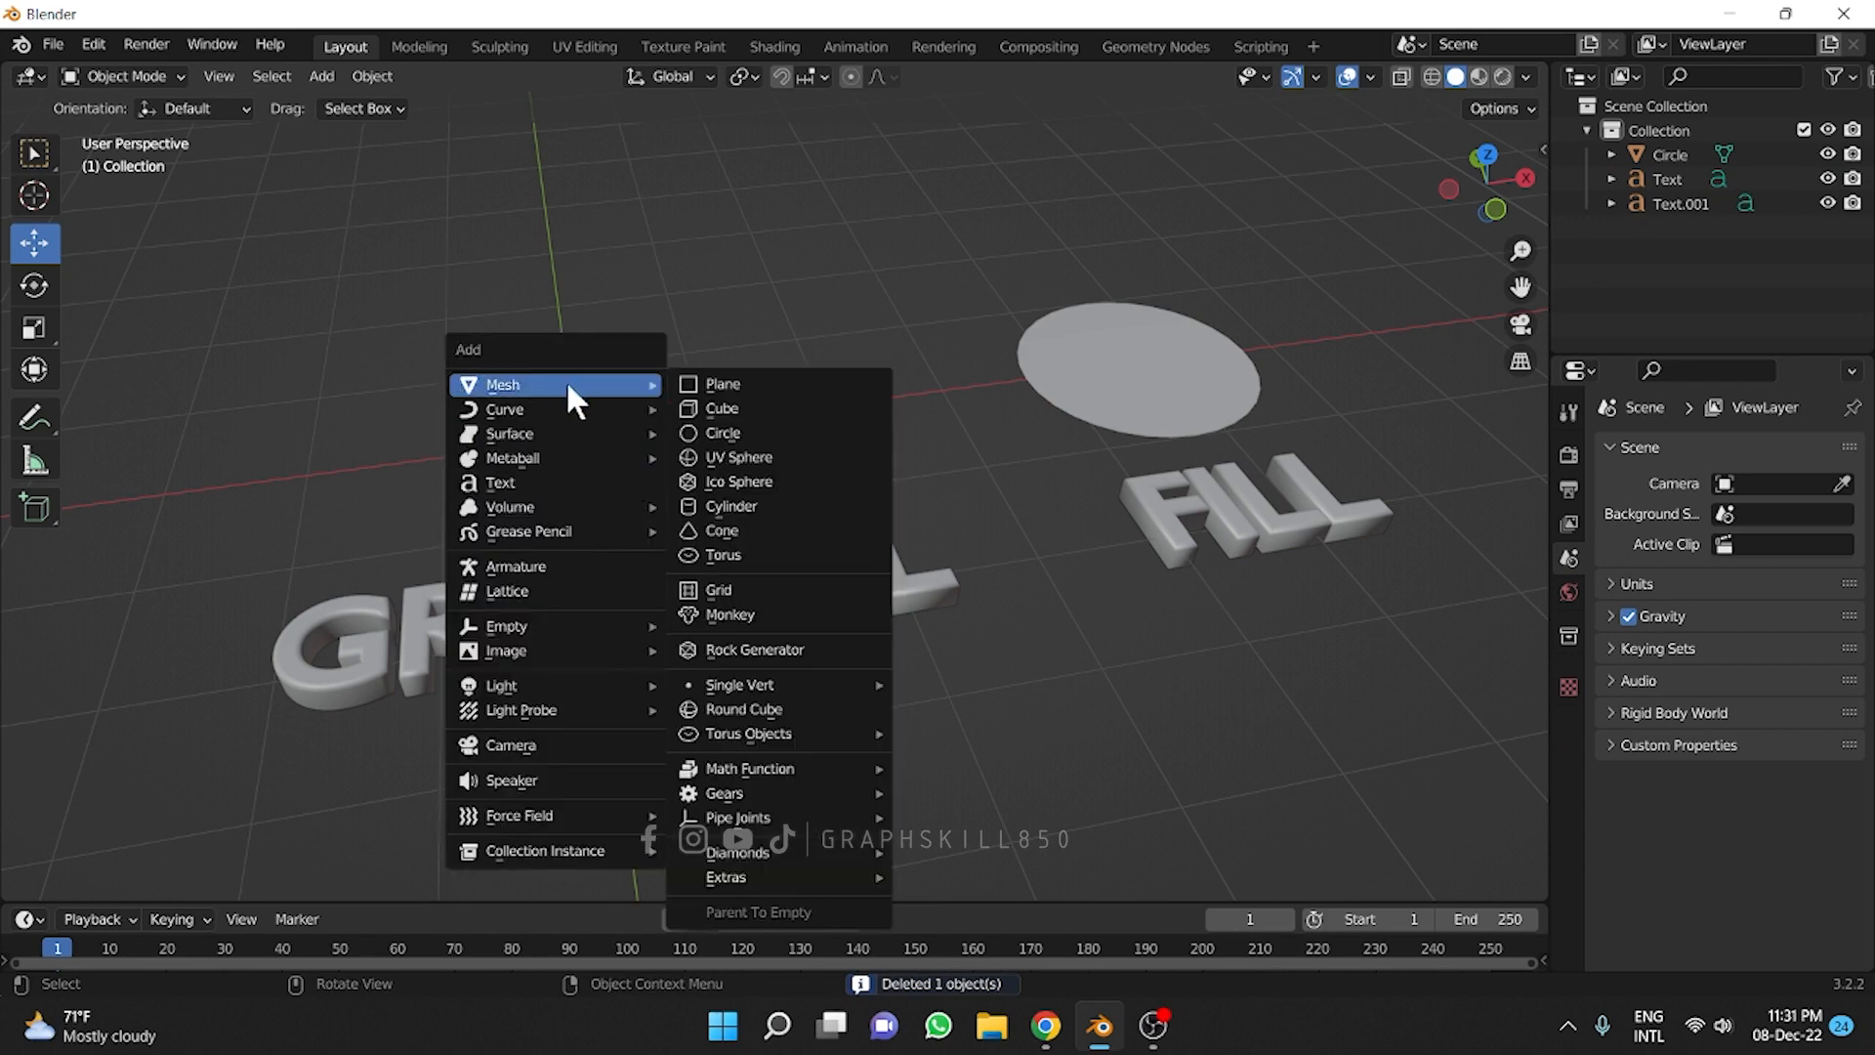
pyautogui.click(721, 505)
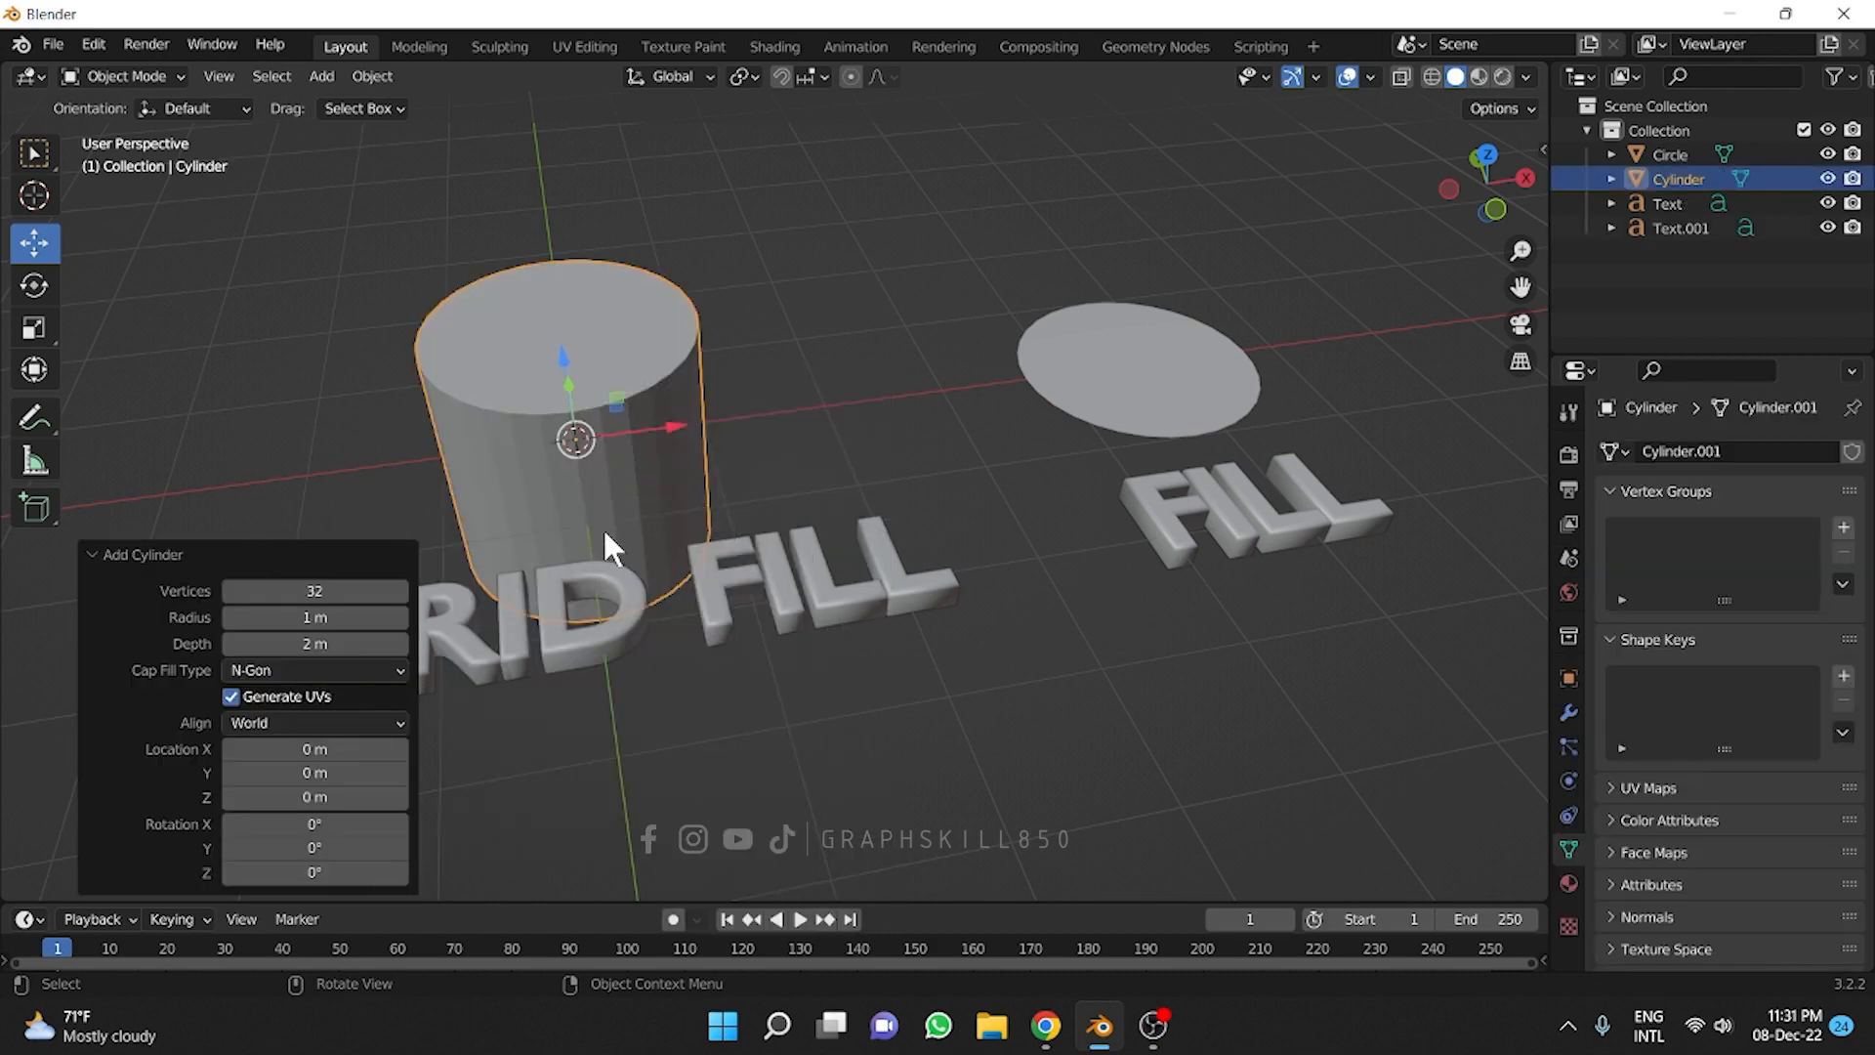
pyautogui.keyDown('shift'); pyautogui.moveTo(600, 490); pyautogui.dragTo(837, 531, button='middle'); pyautogui.keyUp('shift')
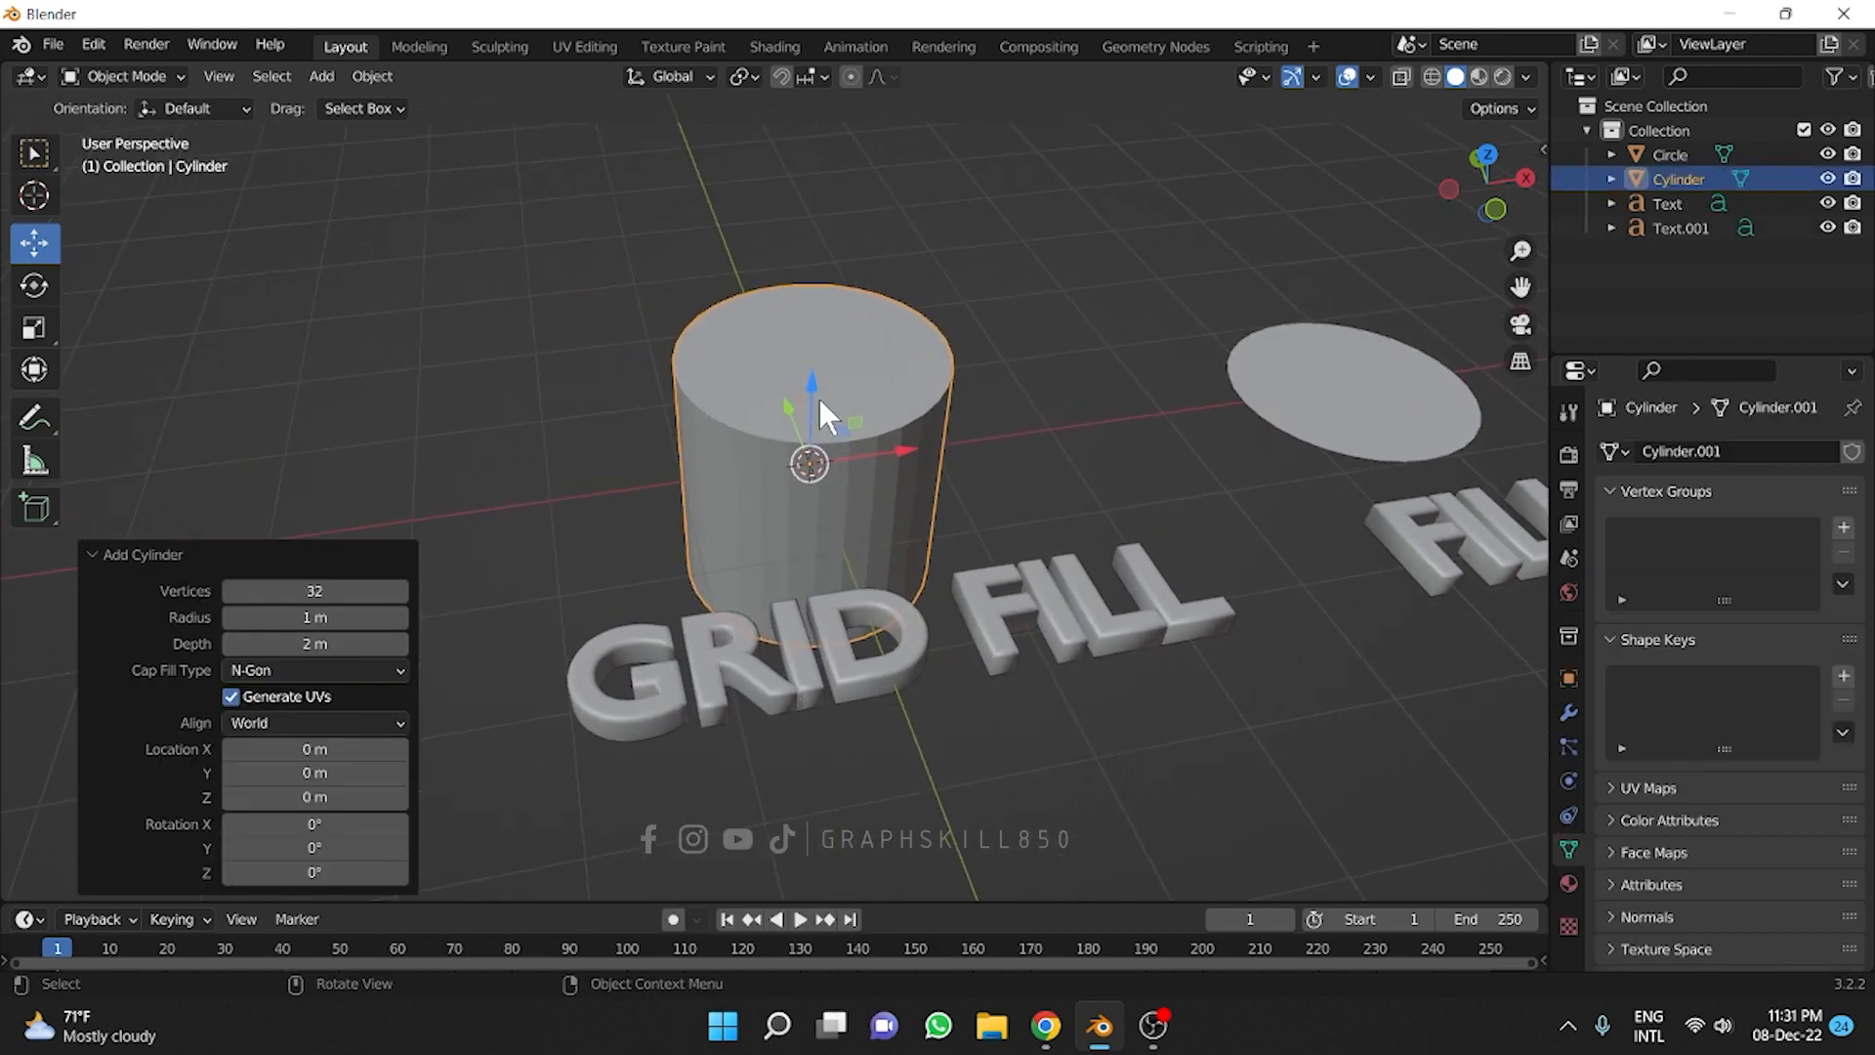
# Delete the top cap face of the cylinder in Edit Mode.
pyautogui.press('Tab')
pyautogui.moveTo(712, 498); pyautogui.dragTo(732, 459, button='middle')
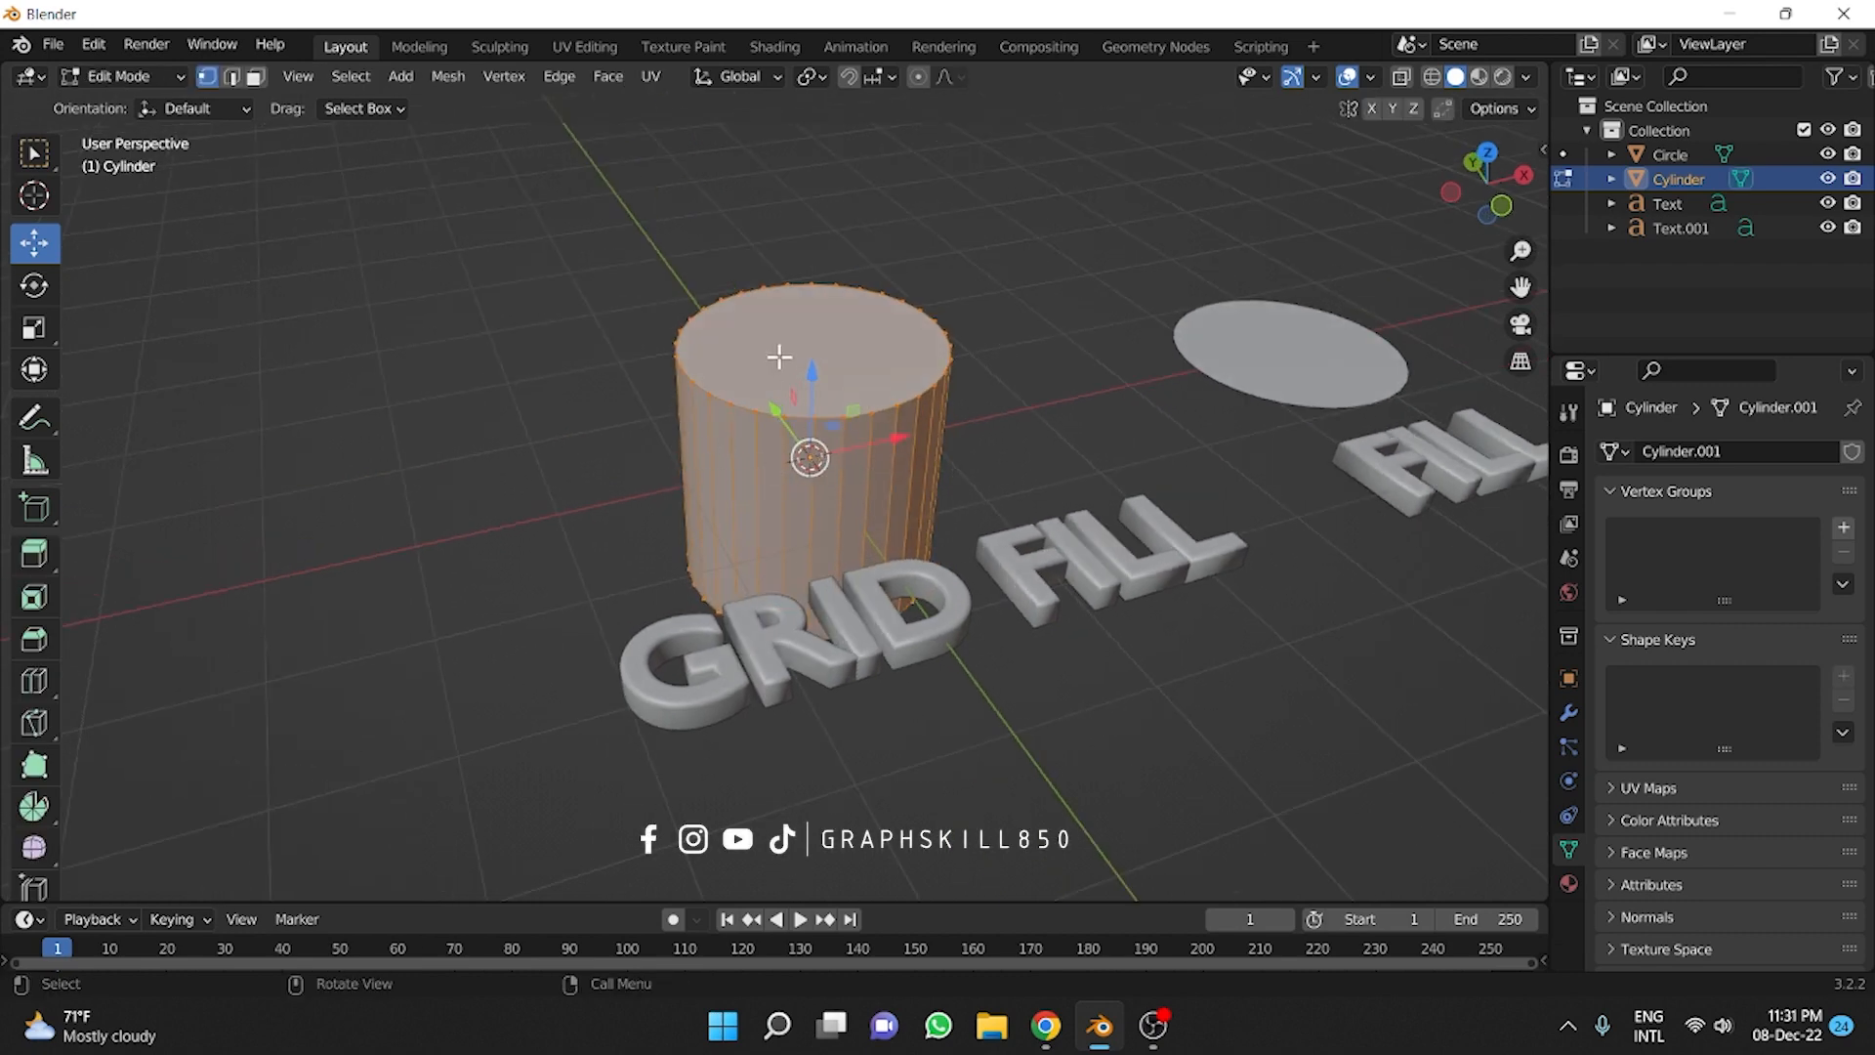
pyautogui.hotkey('alt', 'a')
pyautogui.moveTo(748, 483); pyautogui.dragTo(774, 387, button='middle')
pyautogui.click(842, 528)
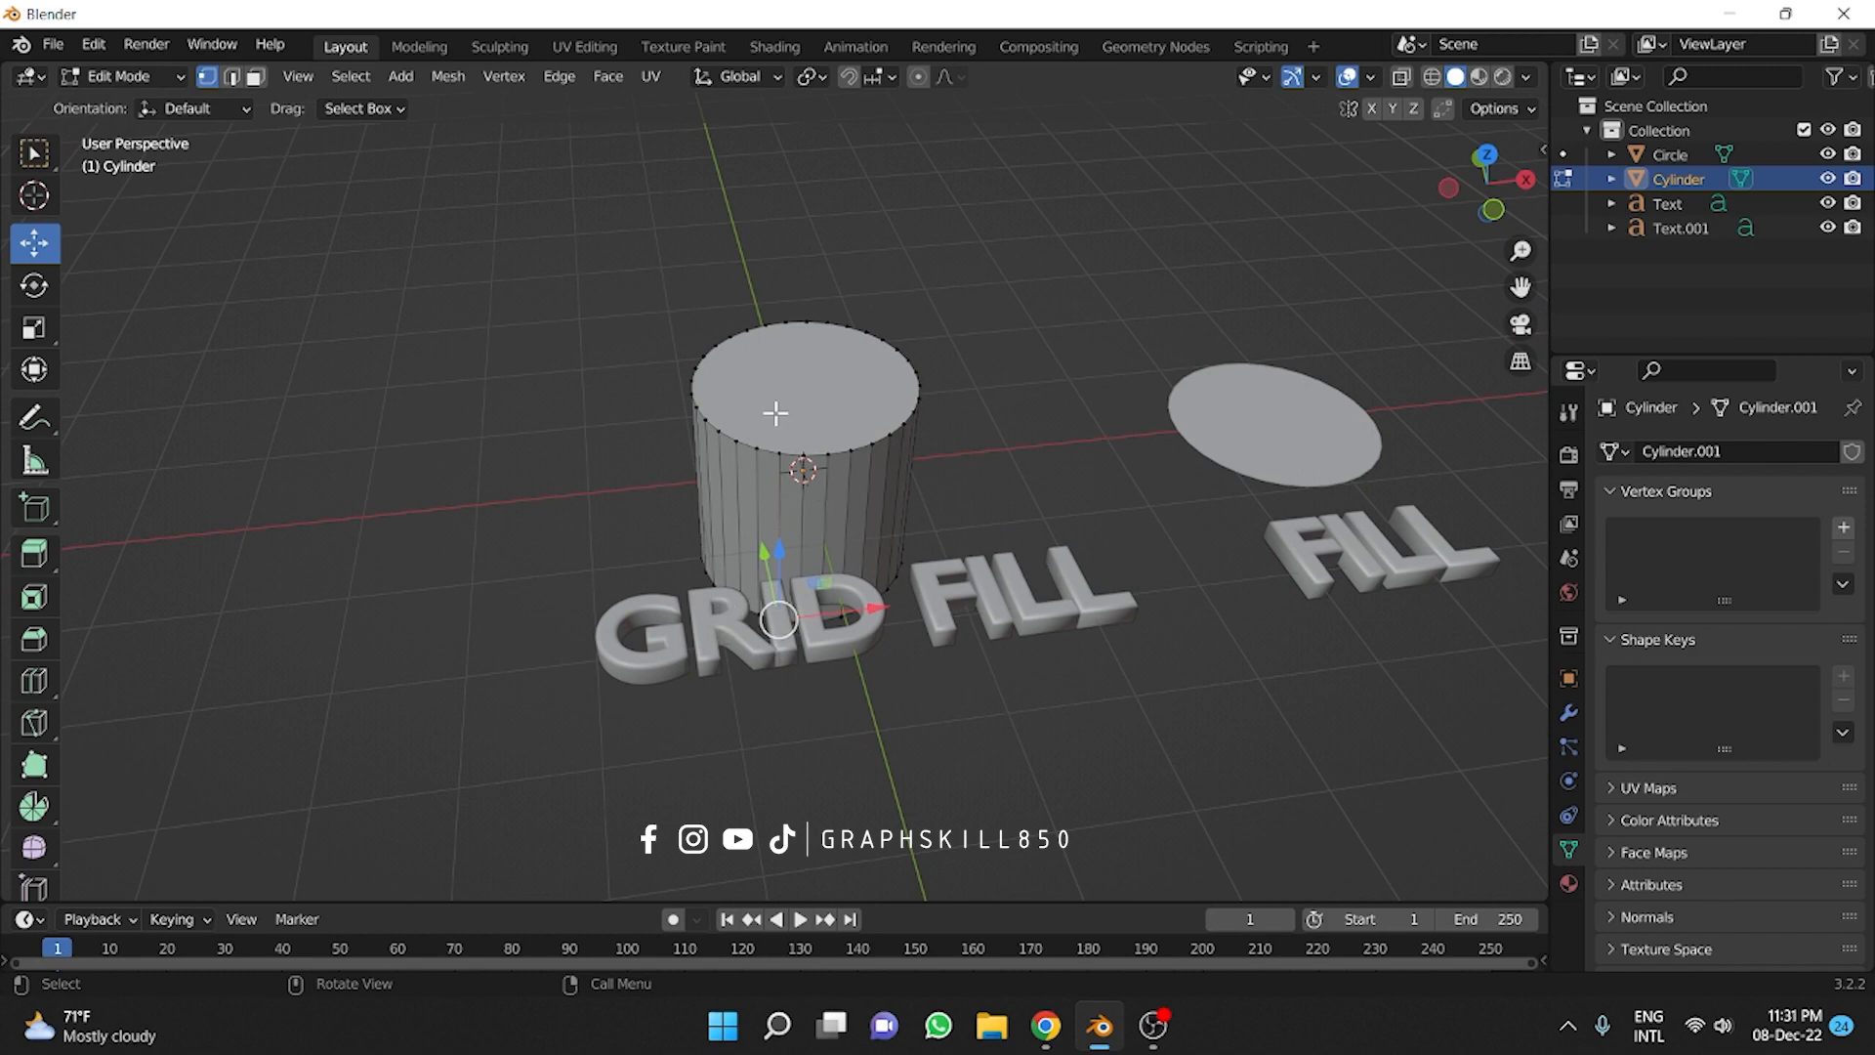
pyautogui.click(255, 77)
pyautogui.click(864, 399)
pyautogui.press('x')
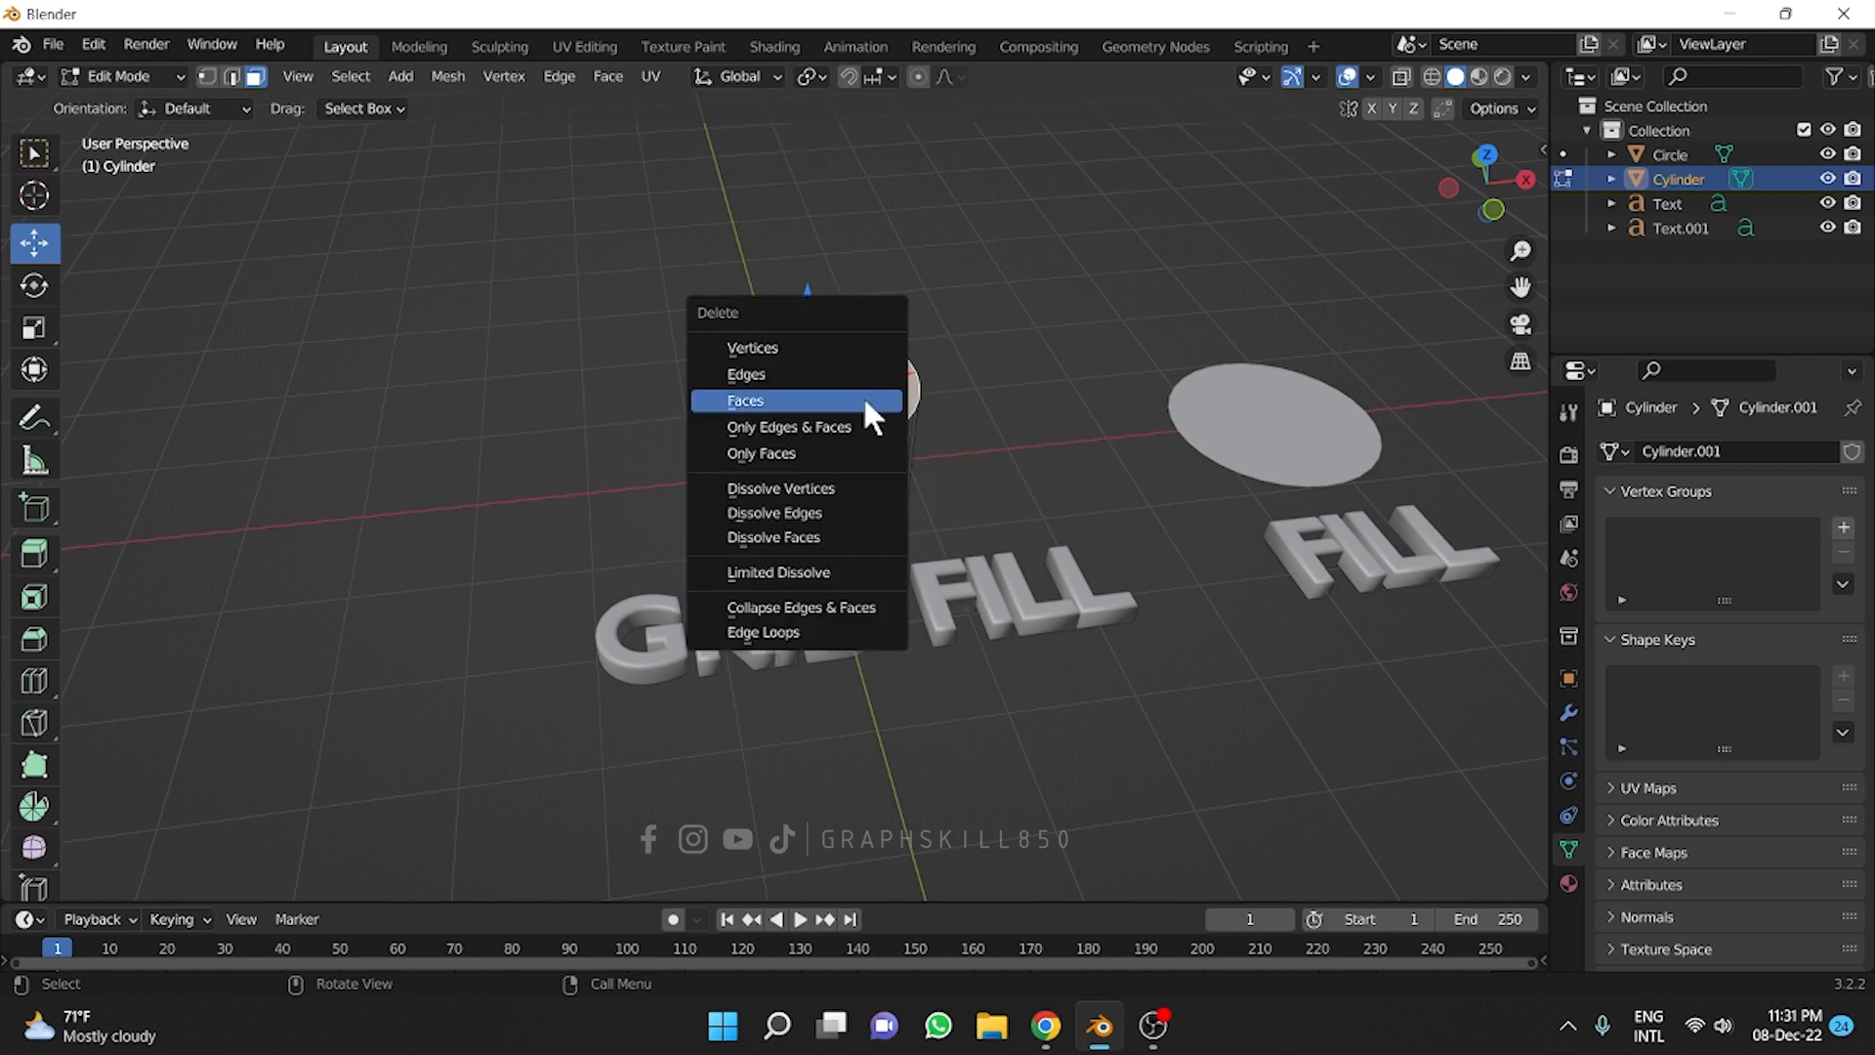
pyautogui.click(865, 401)
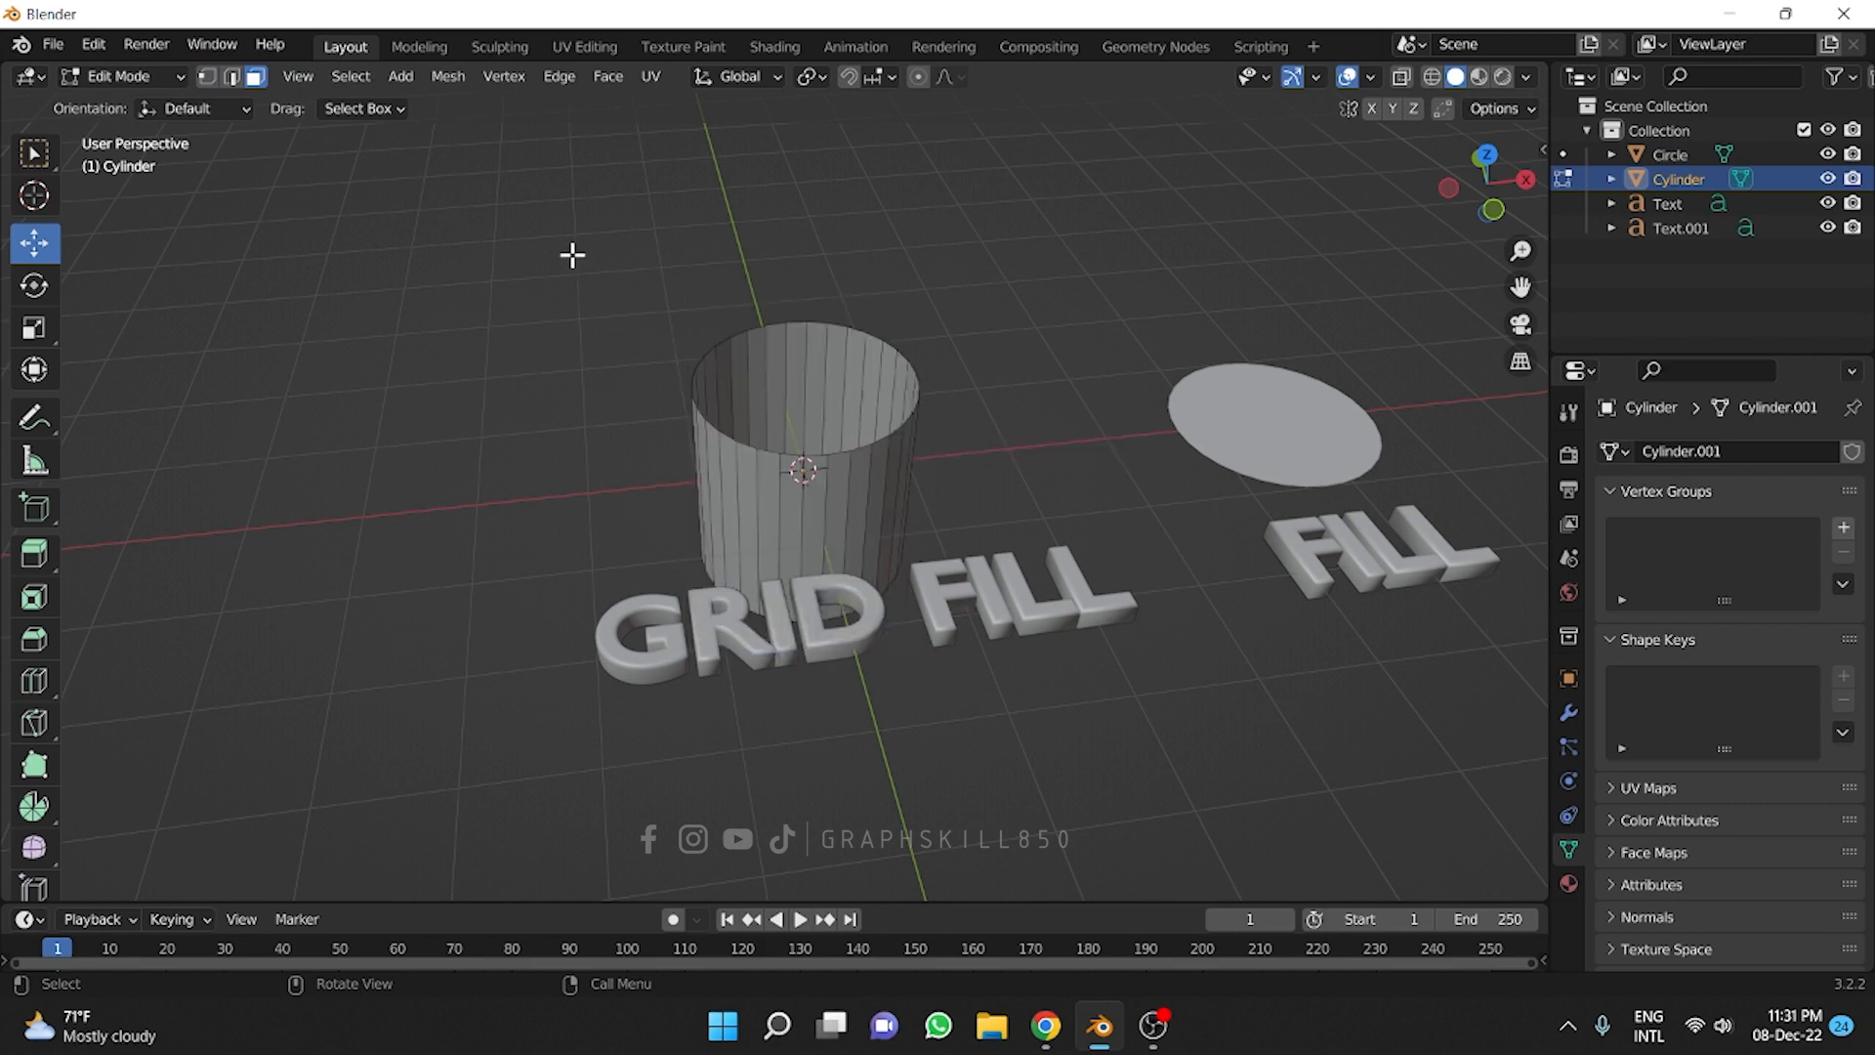
# Select all vertices of the cylinder's open top rim and close the opening with Grid Fill.
pyautogui.click(206, 77)
pyautogui.moveTo(588, 313); pyautogui.dragTo(946, 470)
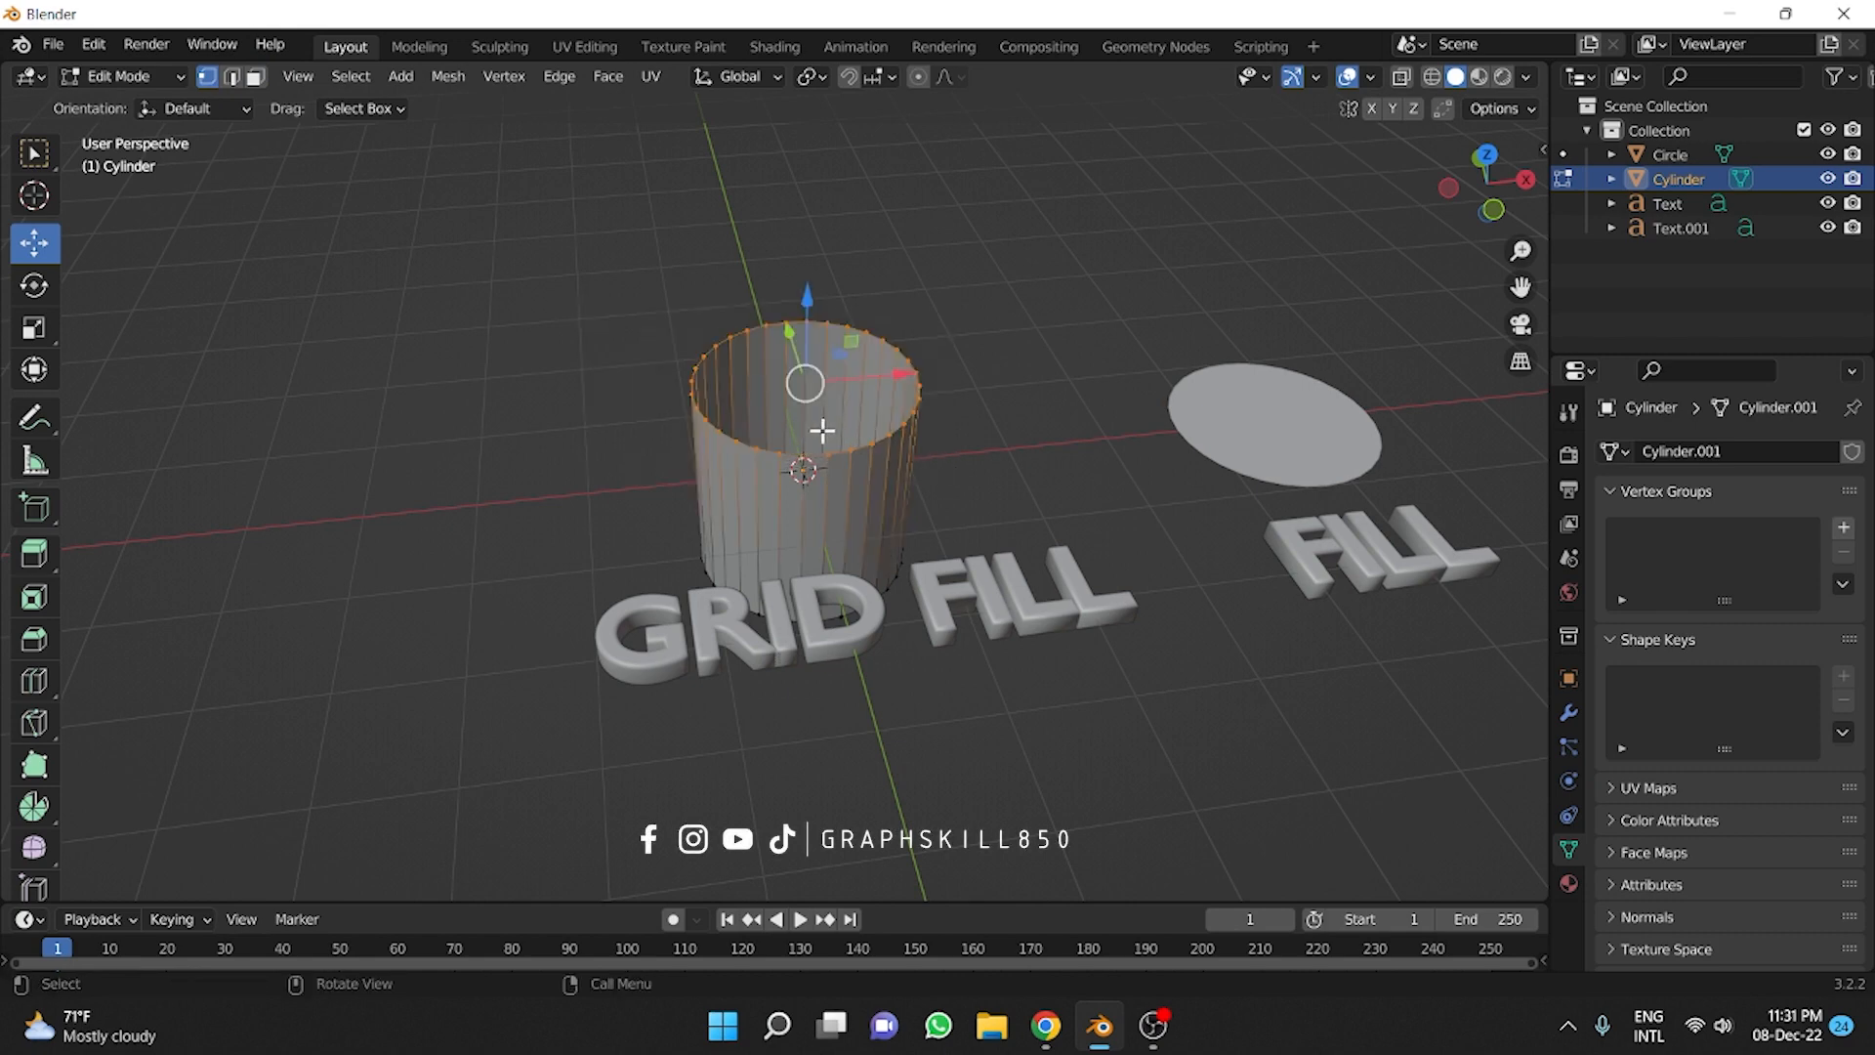
pyautogui.click(607, 77)
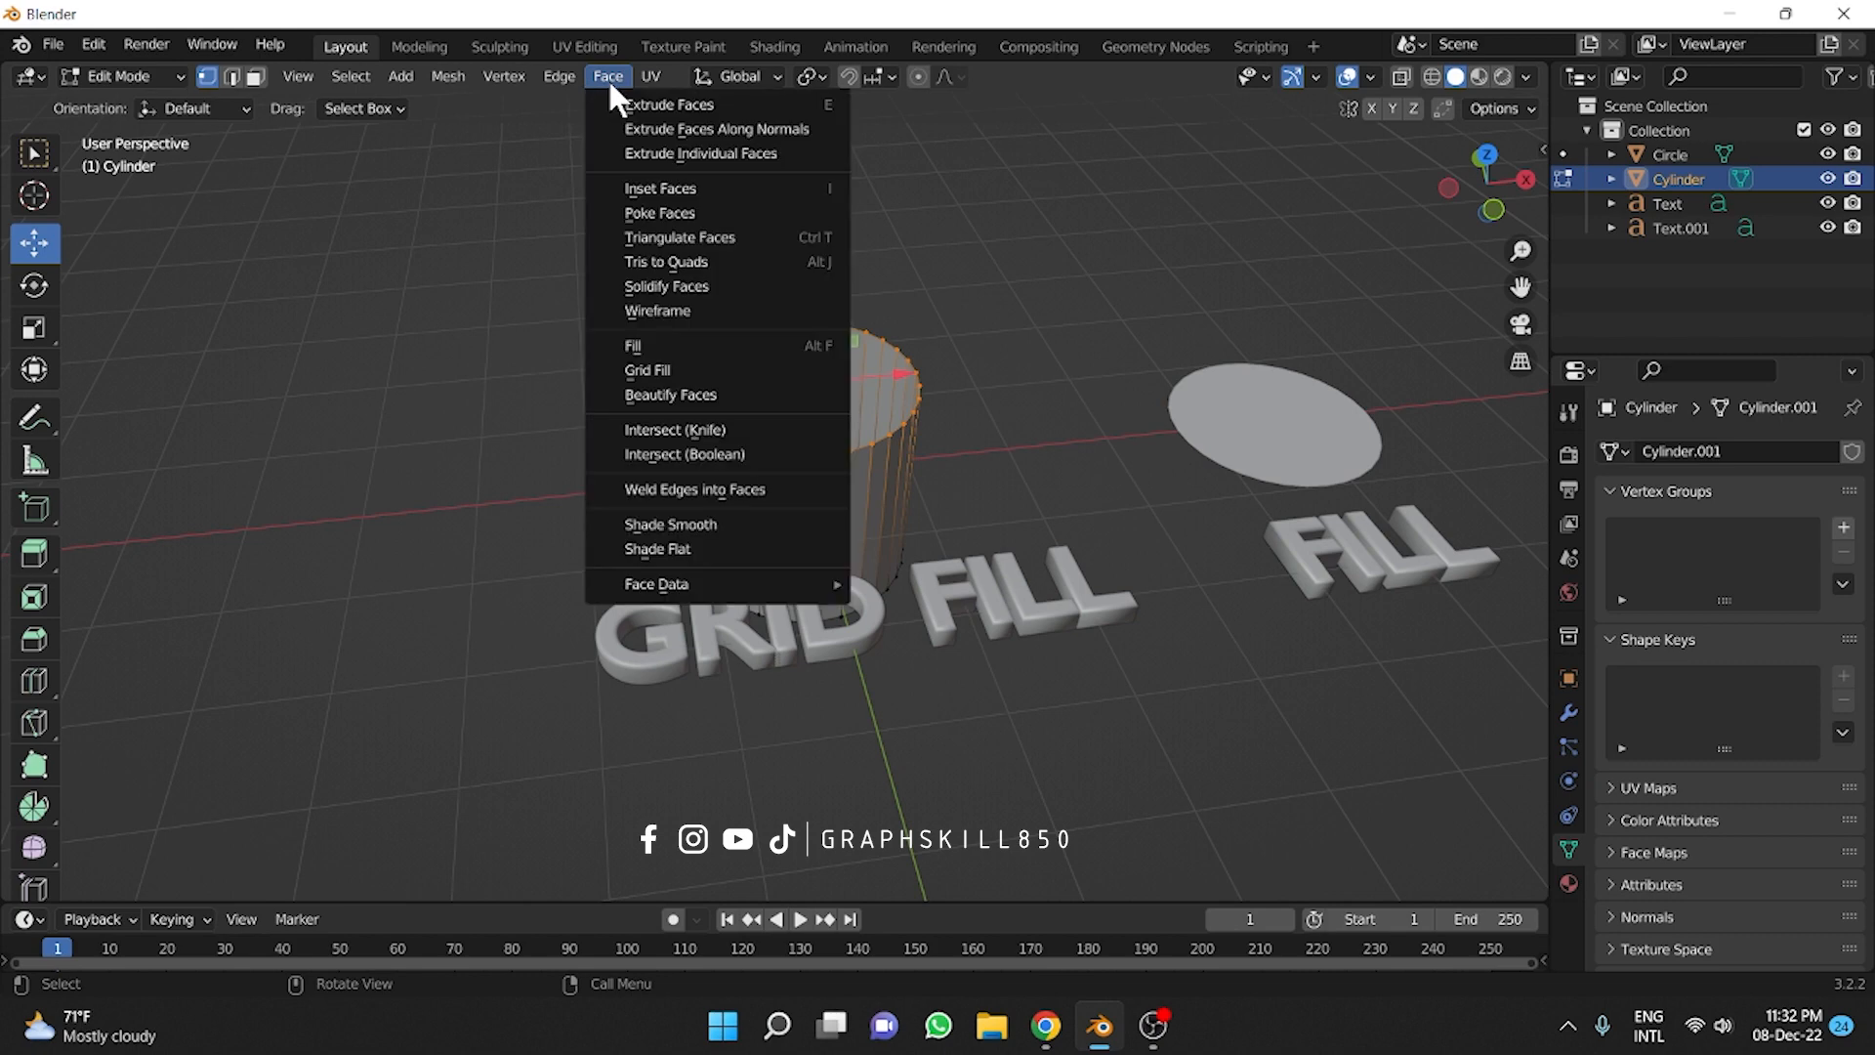
pyautogui.click(645, 371)
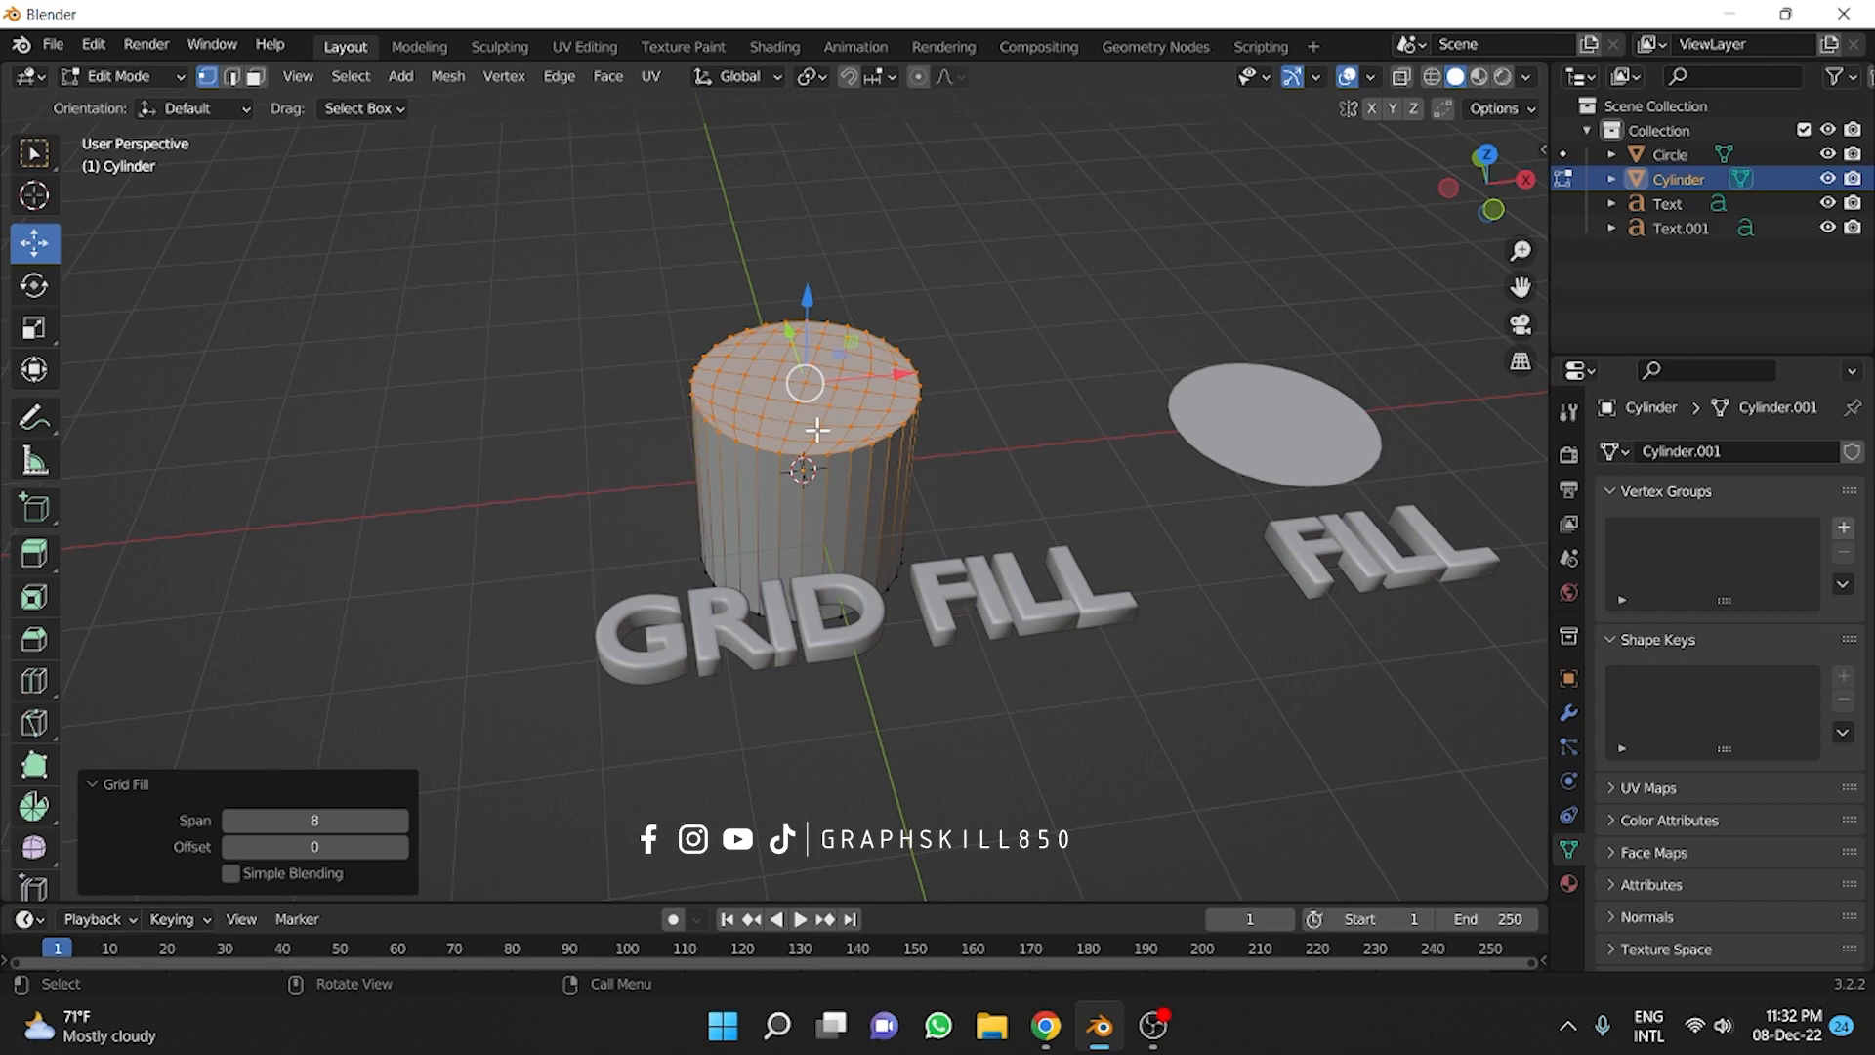
# Switch to face selection and select a single quad on the cylinder's grid-filled top to check the topology.
pyautogui.scroll(3, 817, 430)
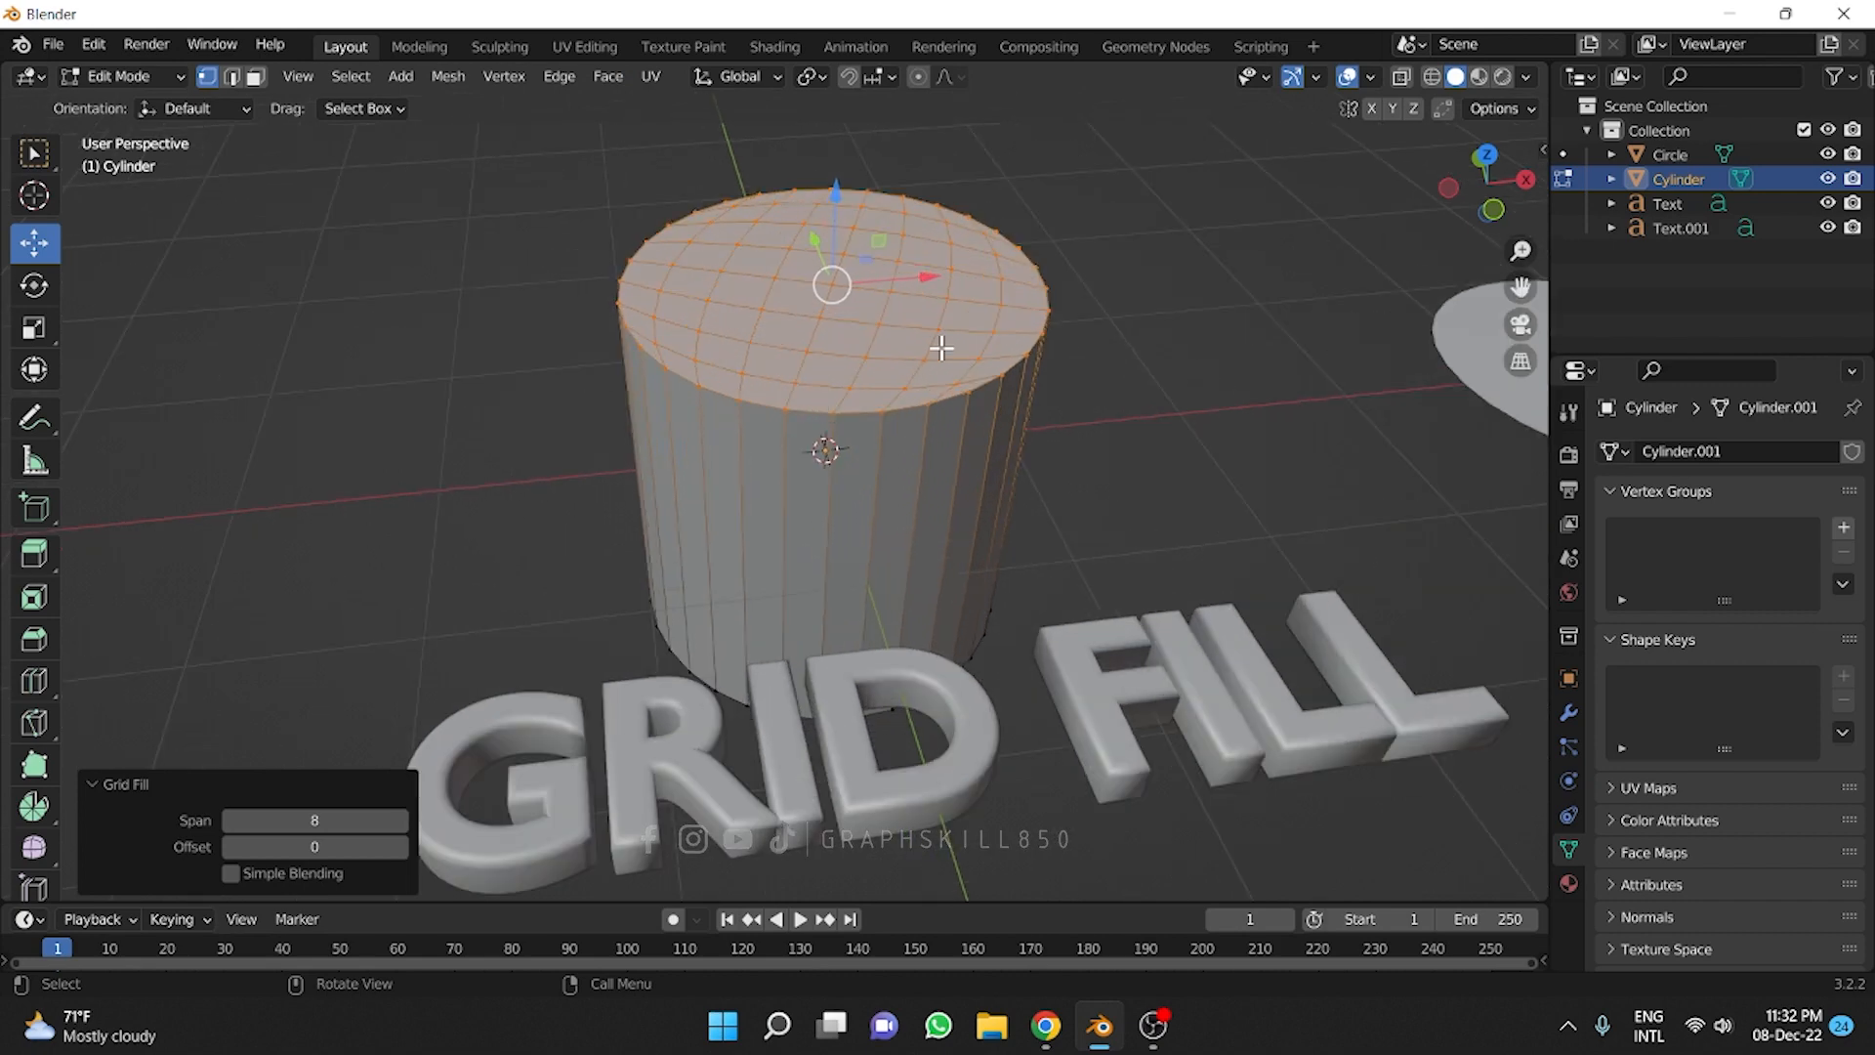
pyautogui.moveTo(648, 393); pyautogui.dragTo(658, 397, button='middle')
pyautogui.click(254, 76)
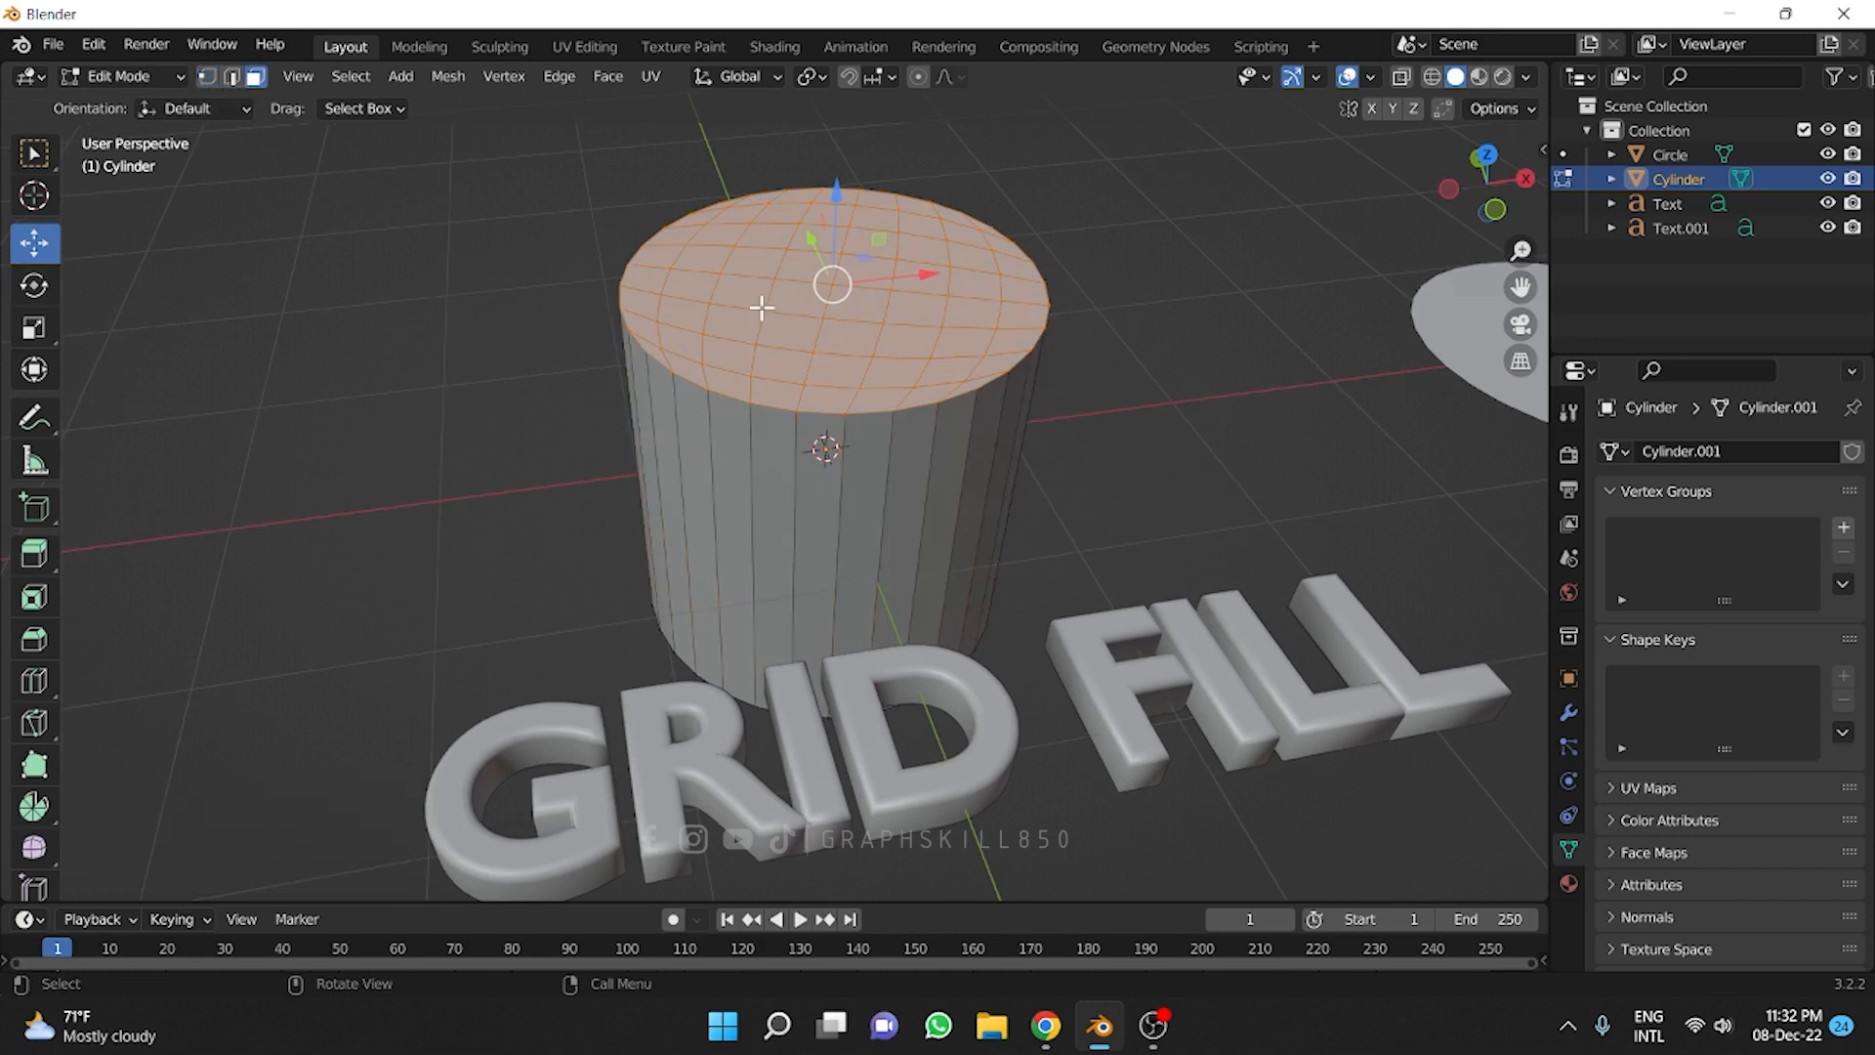
pyautogui.click(781, 334)
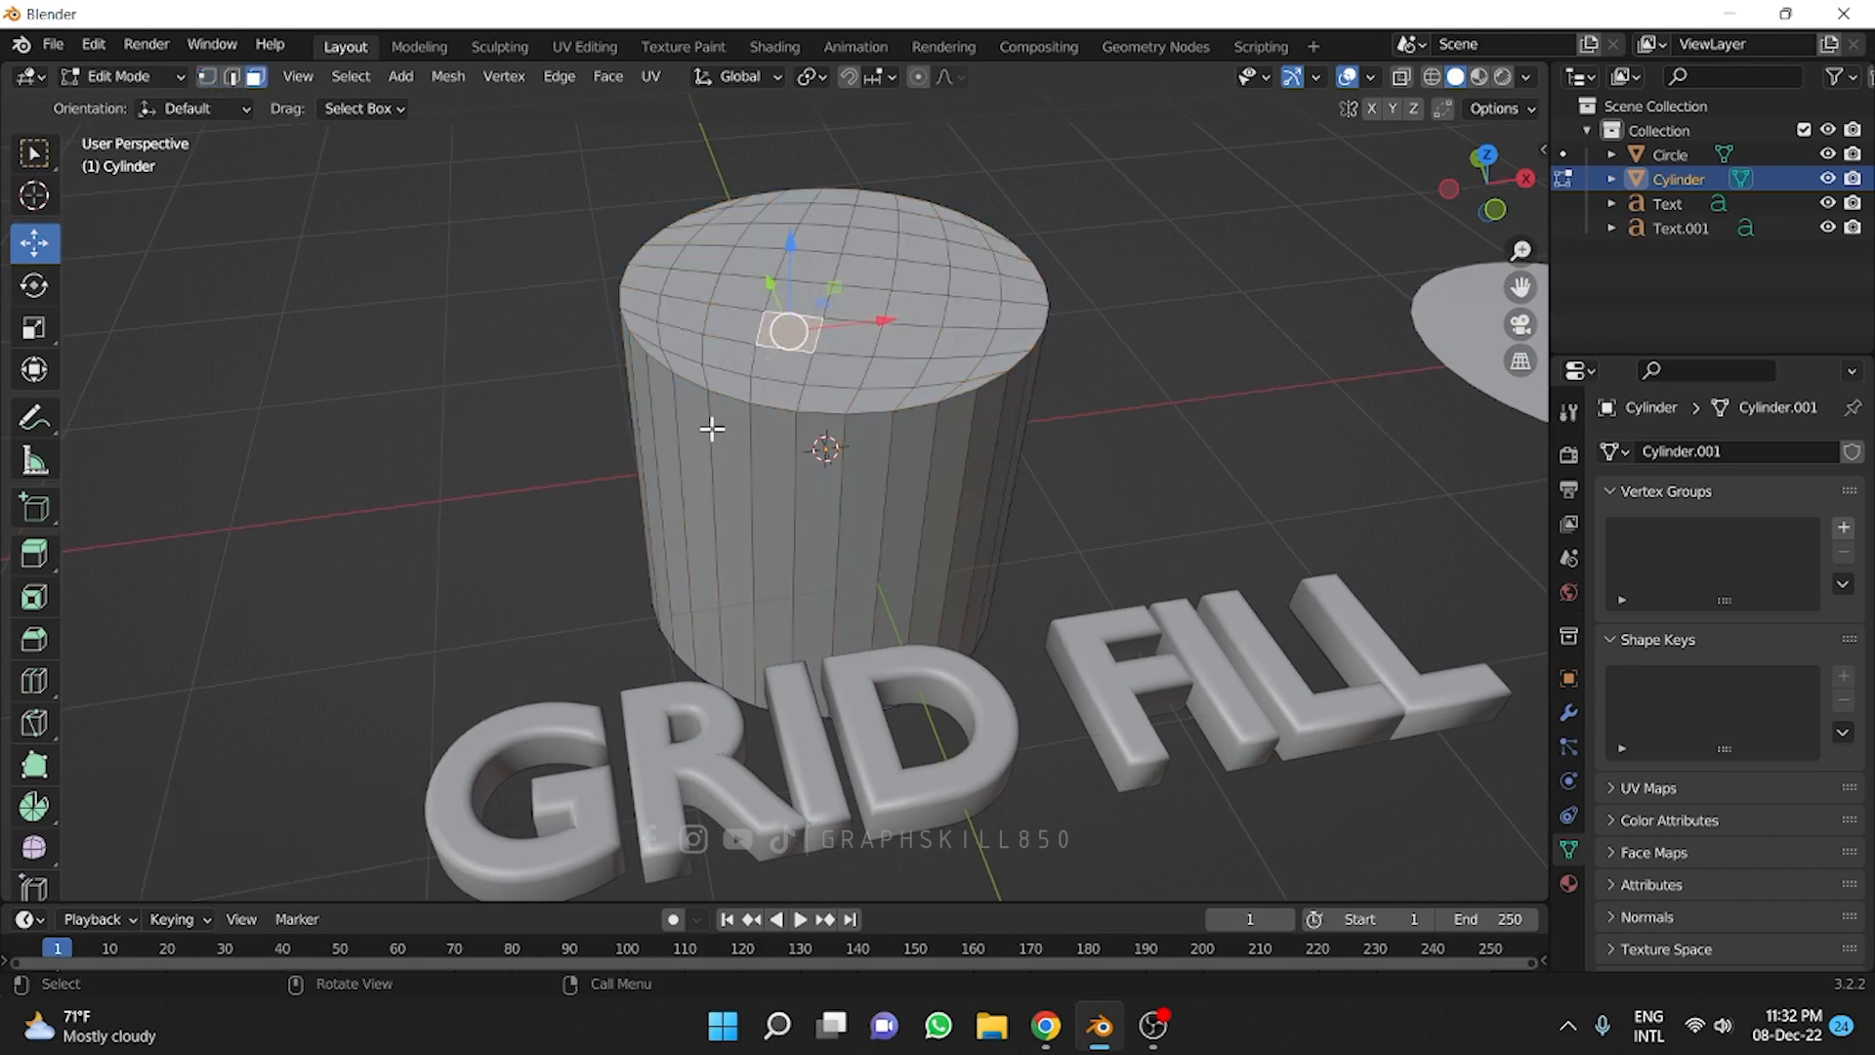
pyautogui.scroll(-3, 713, 437)
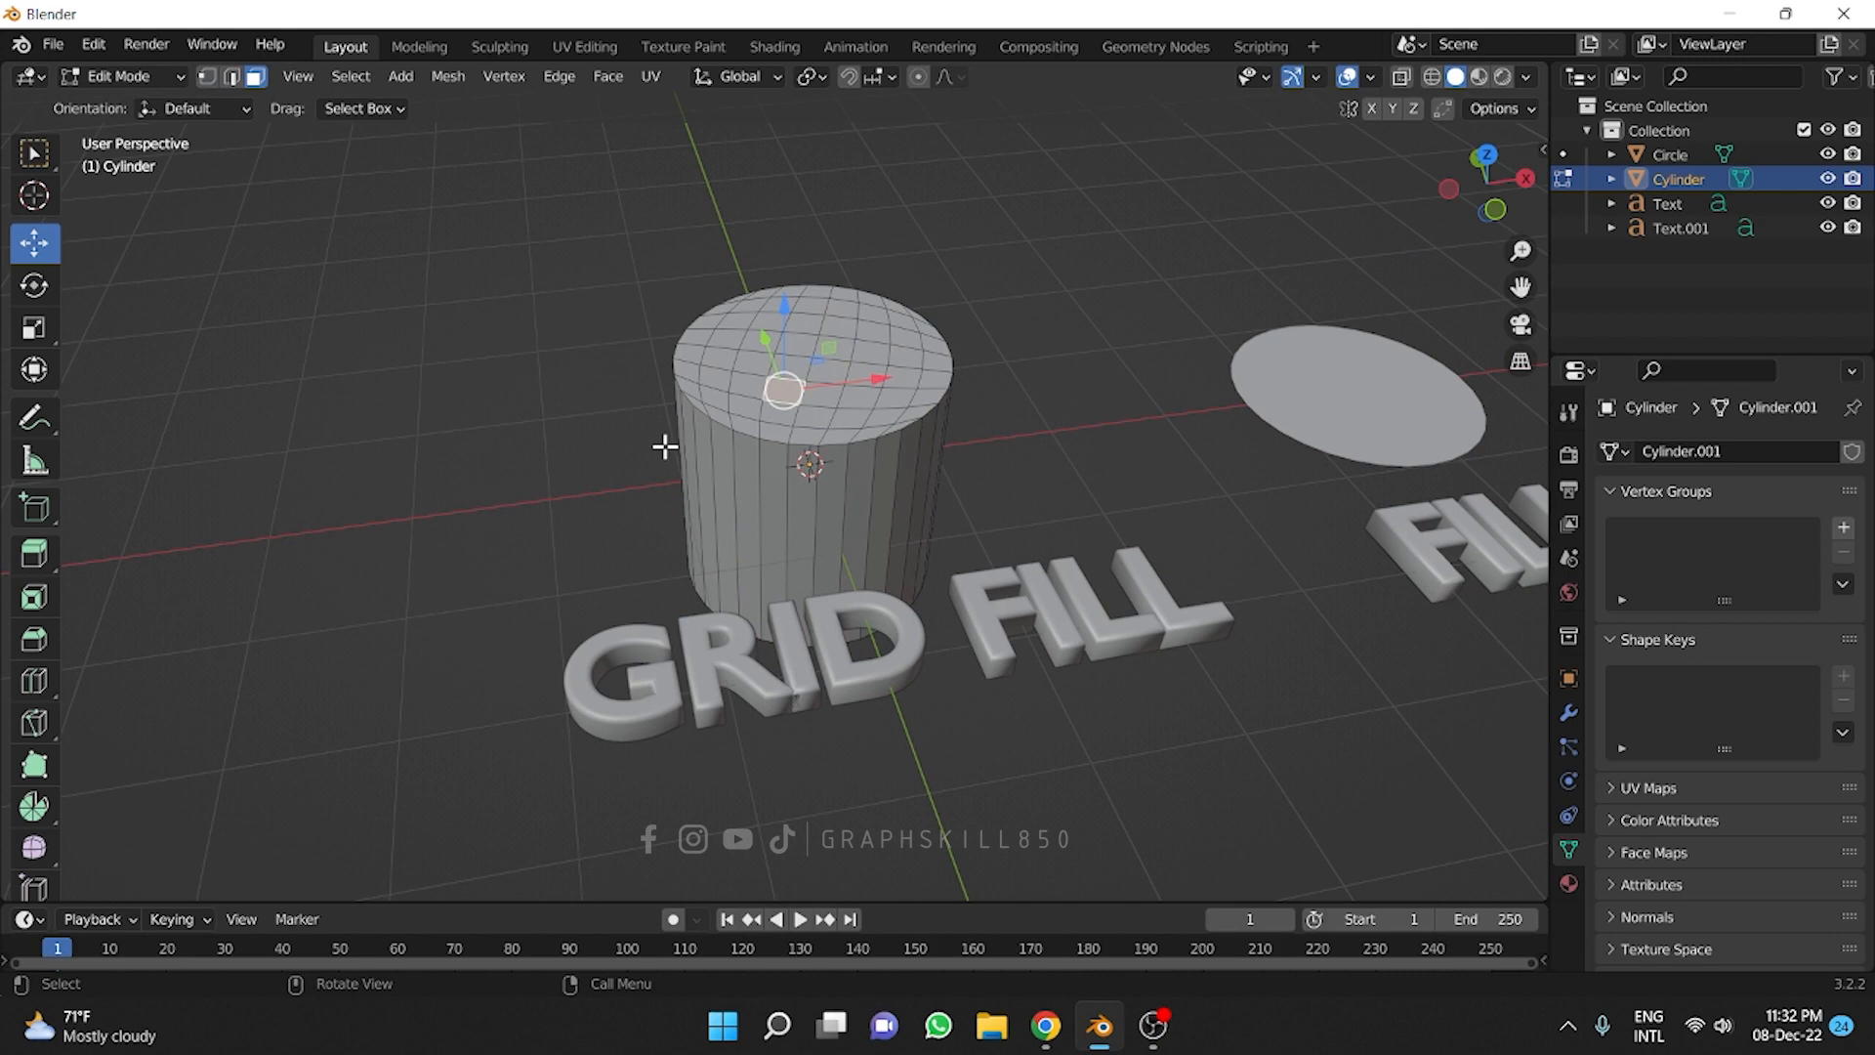
# Return to Object Mode, add a Wireframe modifier to the cylinder and deselect it to view its edge structure.
pyautogui.press('Tab')
pyautogui.click(1568, 713)
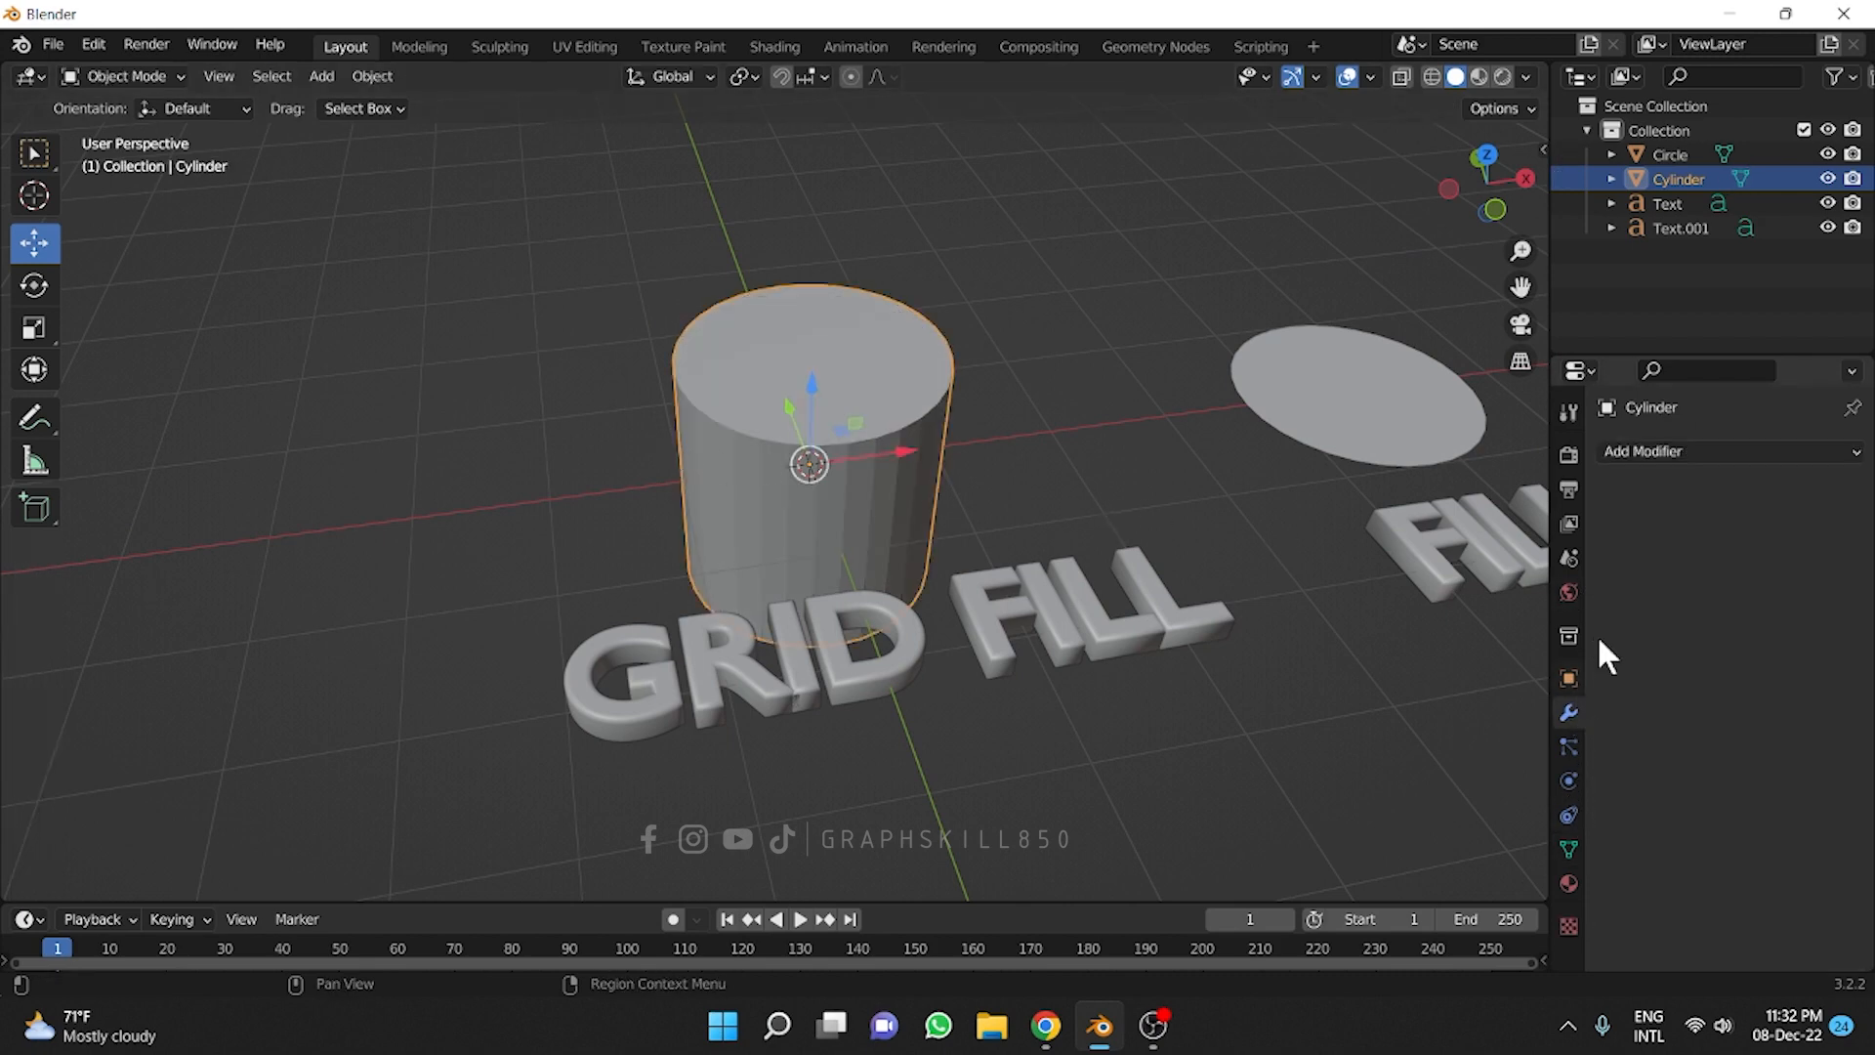
pyautogui.click(1638, 450)
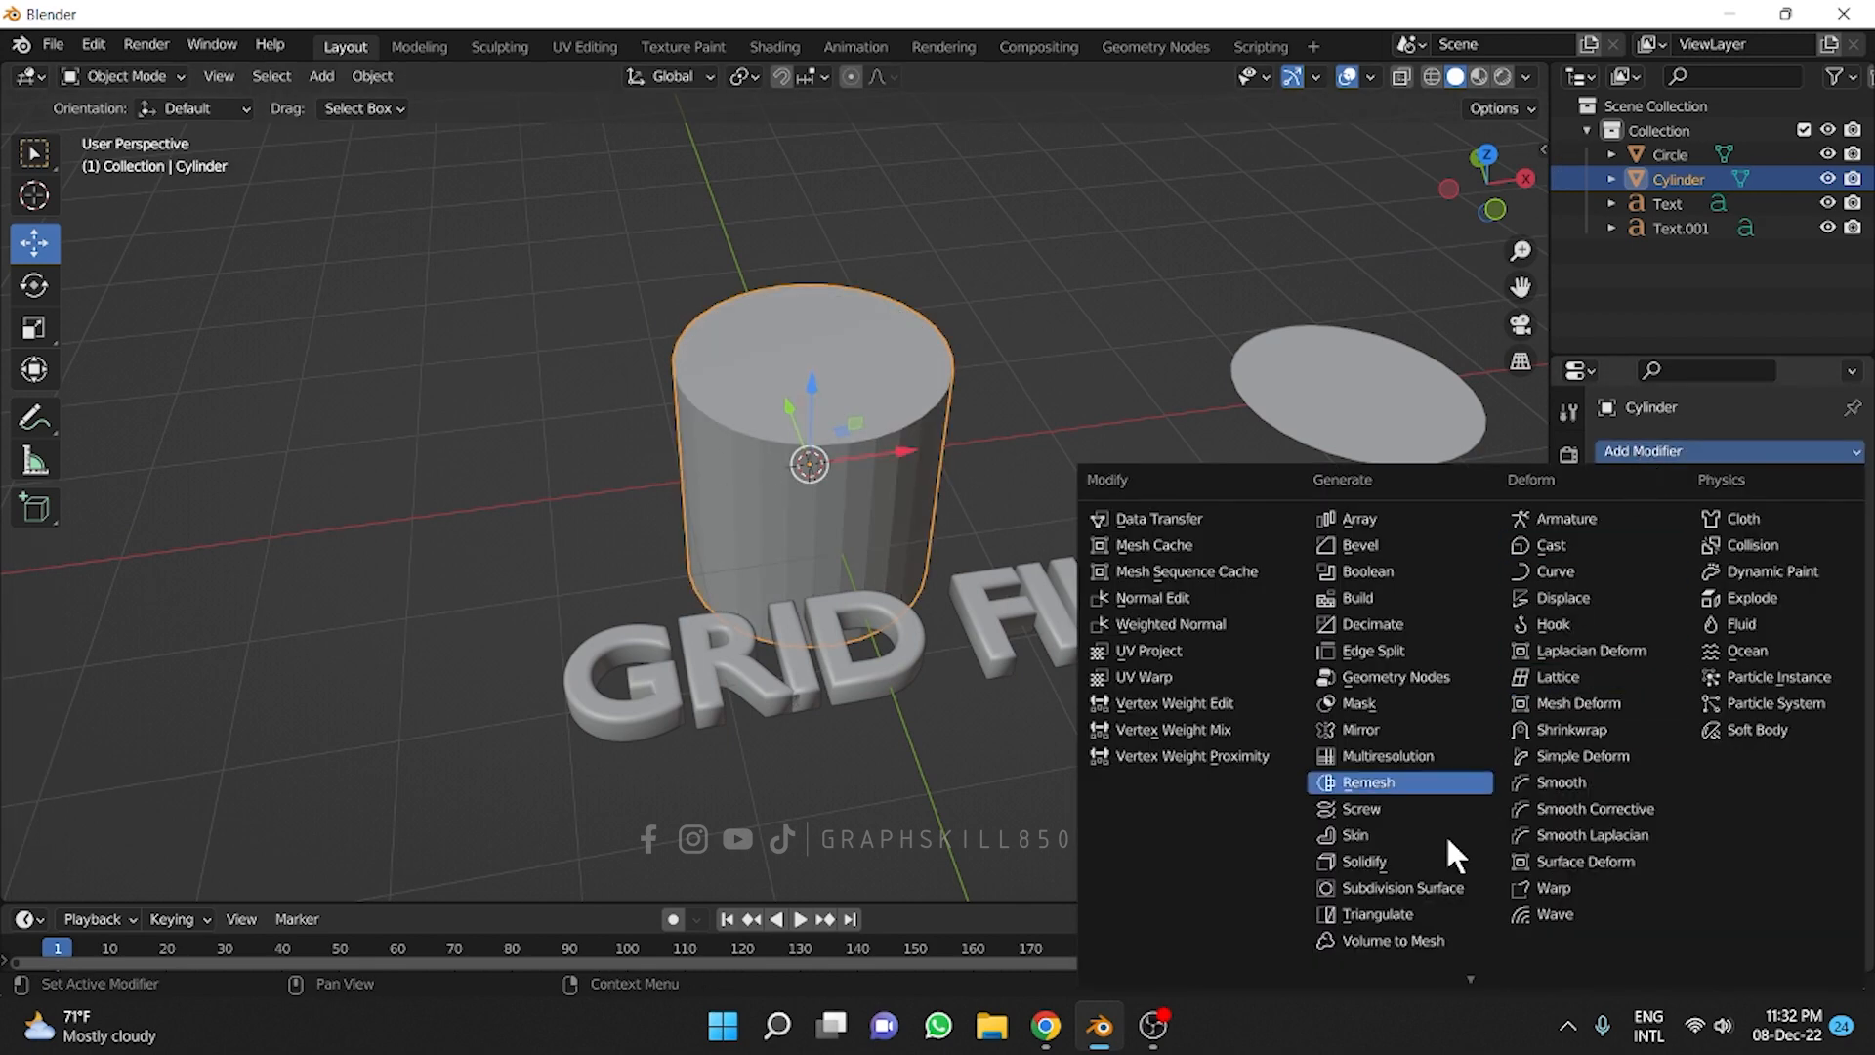
pyautogui.click(1387, 957)
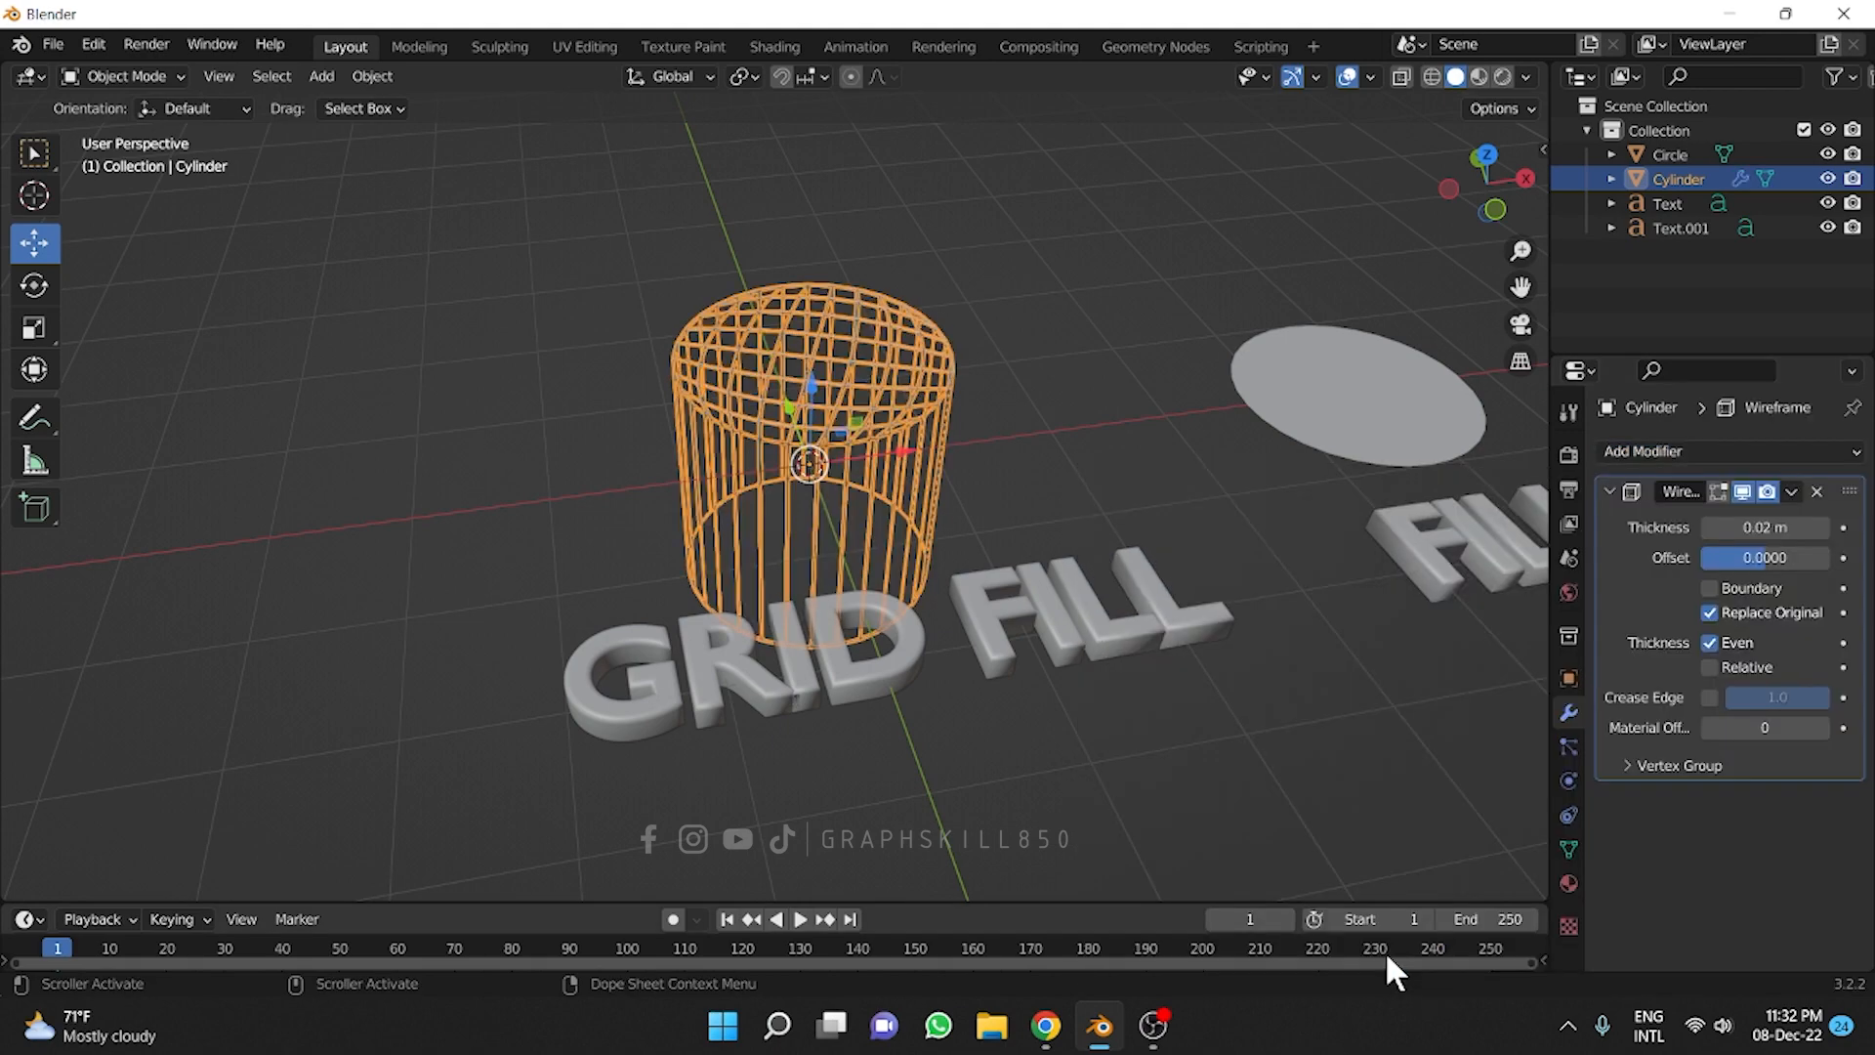
pyautogui.moveTo(752, 436); pyautogui.dragTo(772, 342, button='middle')
pyautogui.scroll(1, 824, 488)
pyautogui.click(160, 338)
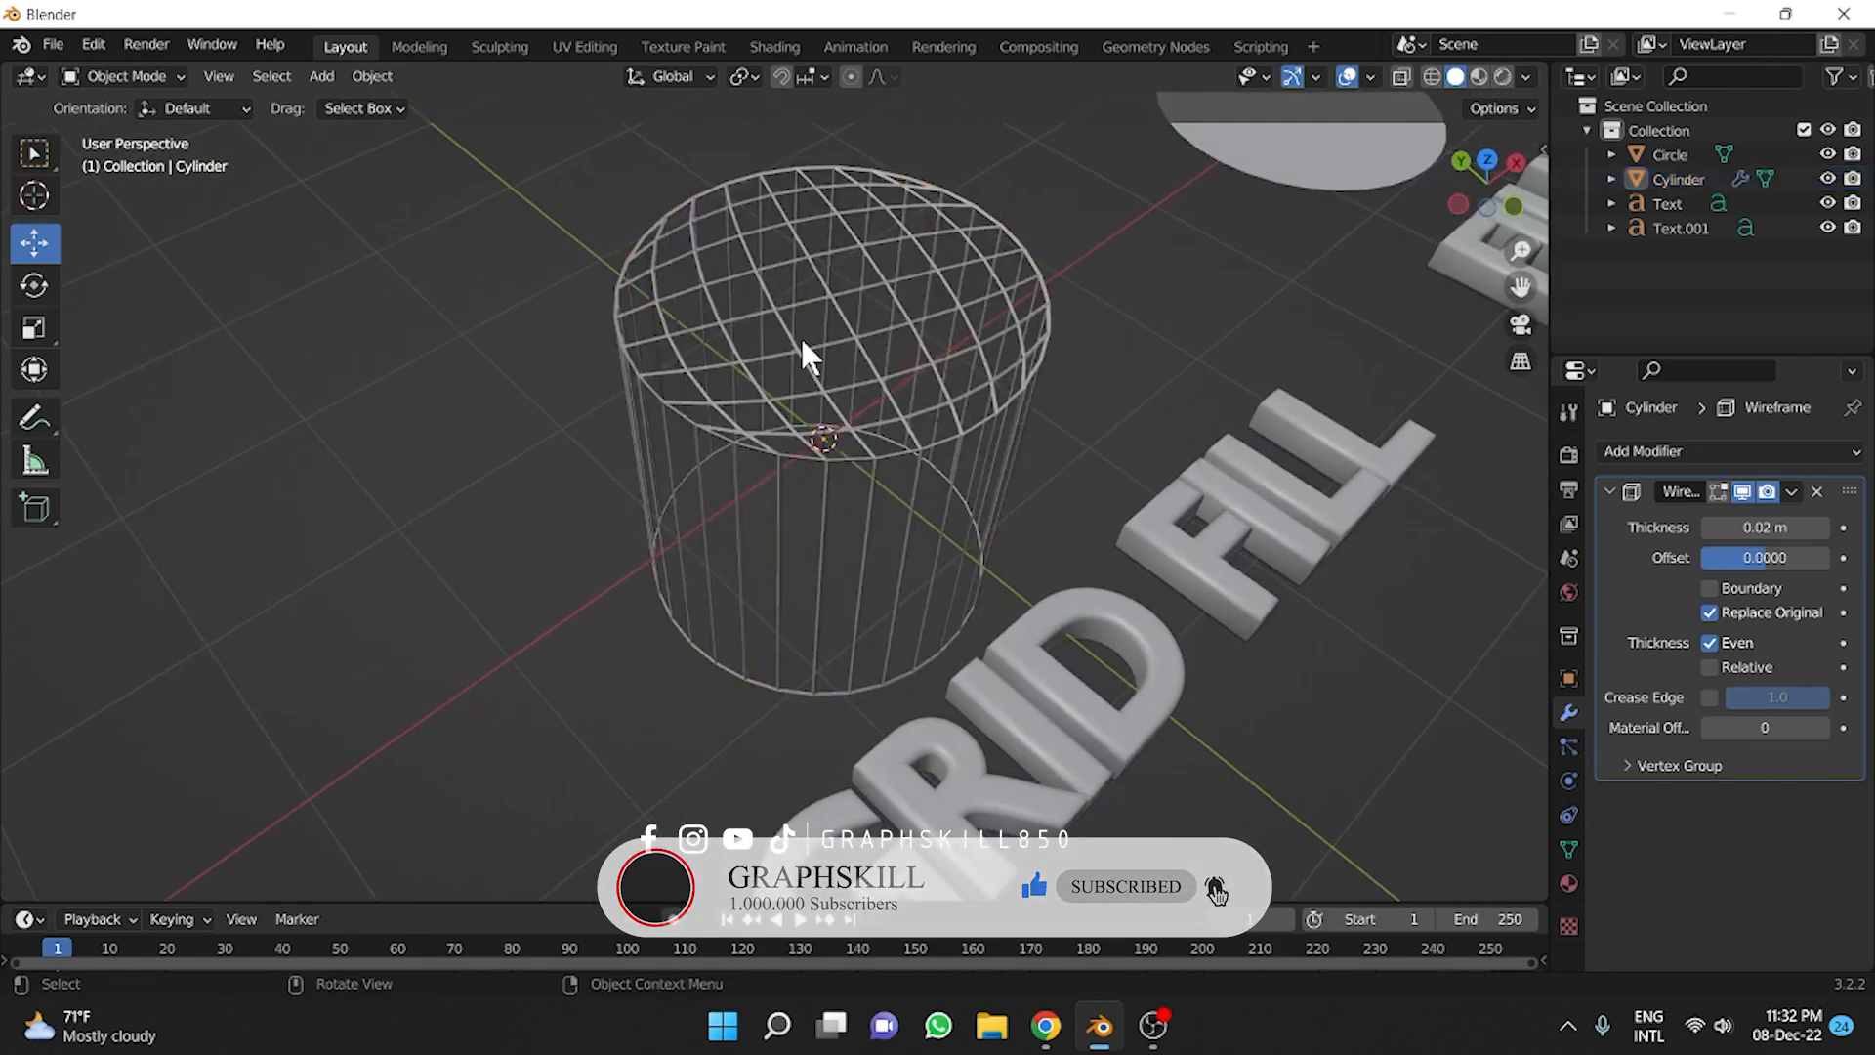
pyautogui.moveTo(729, 401); pyautogui.dragTo(816, 582, button='middle')
pyautogui.moveTo(769, 239); pyautogui.dragTo(608, 451, button='middle')
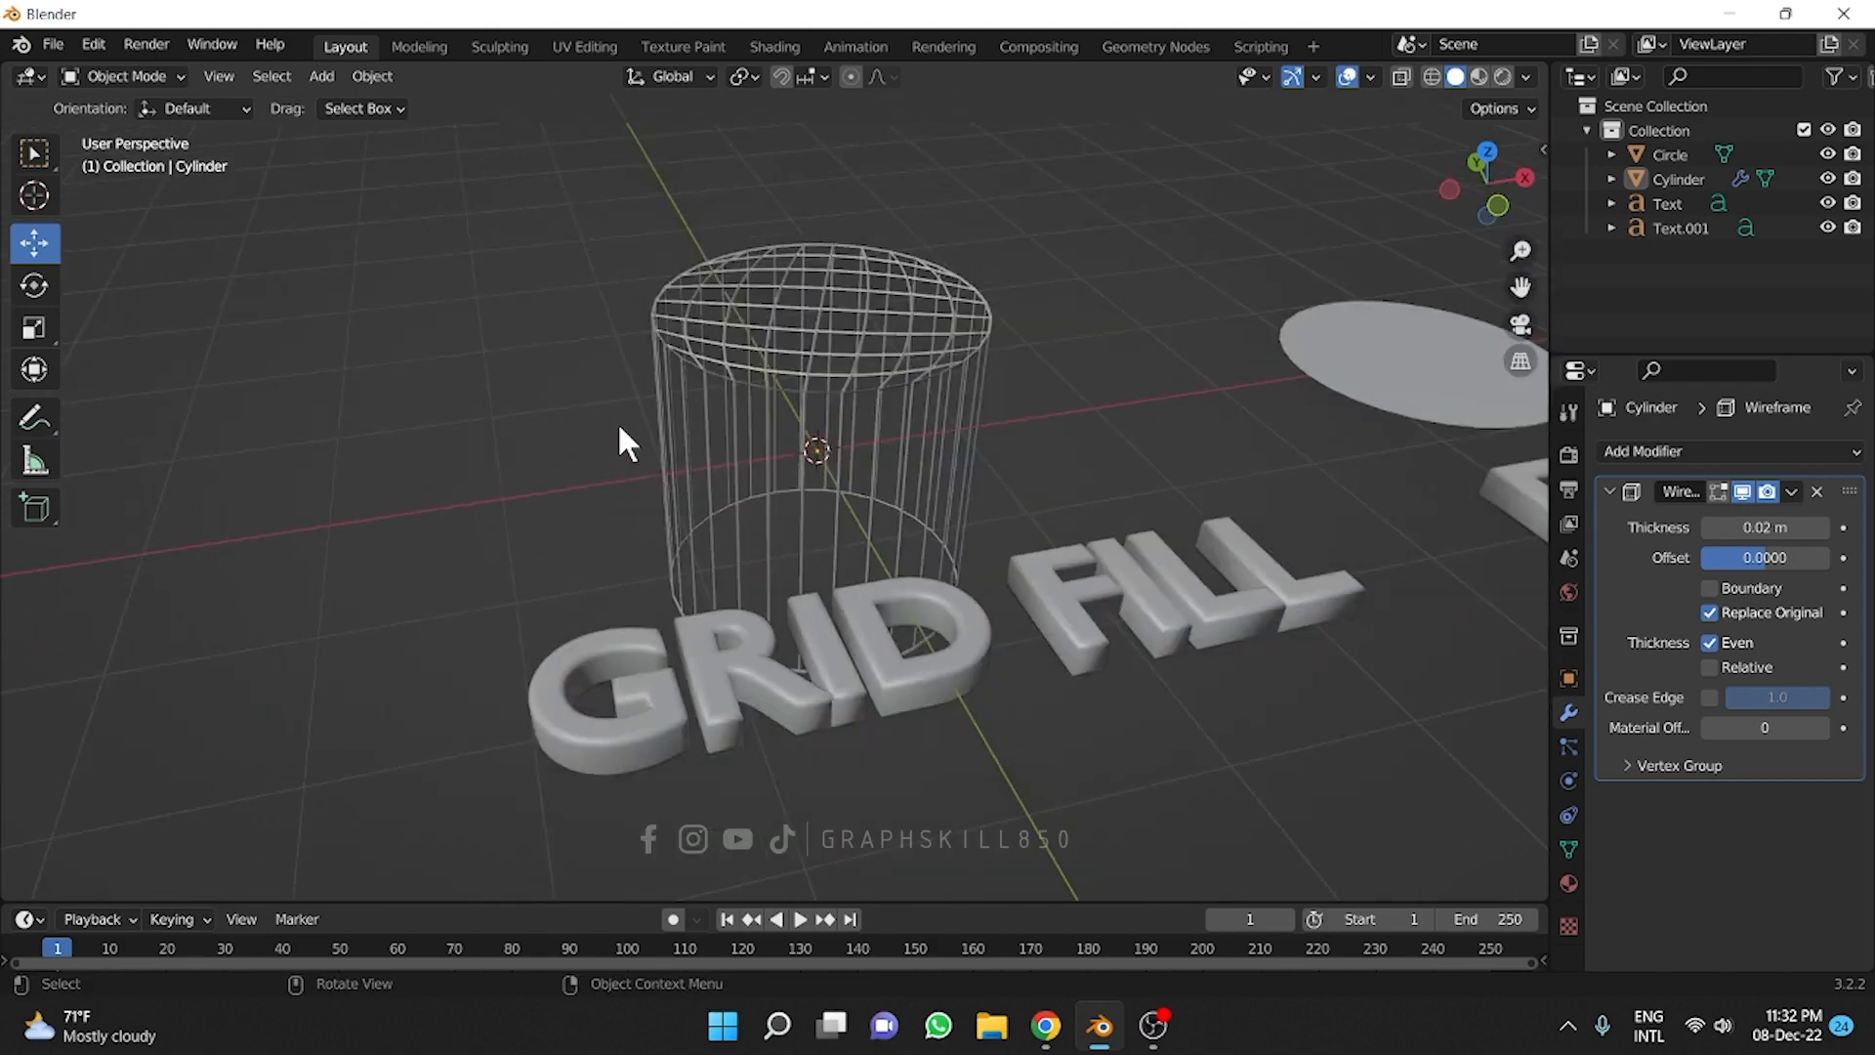
# Add a Wireframe modifier to the circle above the FILL text and deselect the circle.
pyautogui.scroll(-3, 584, 396)
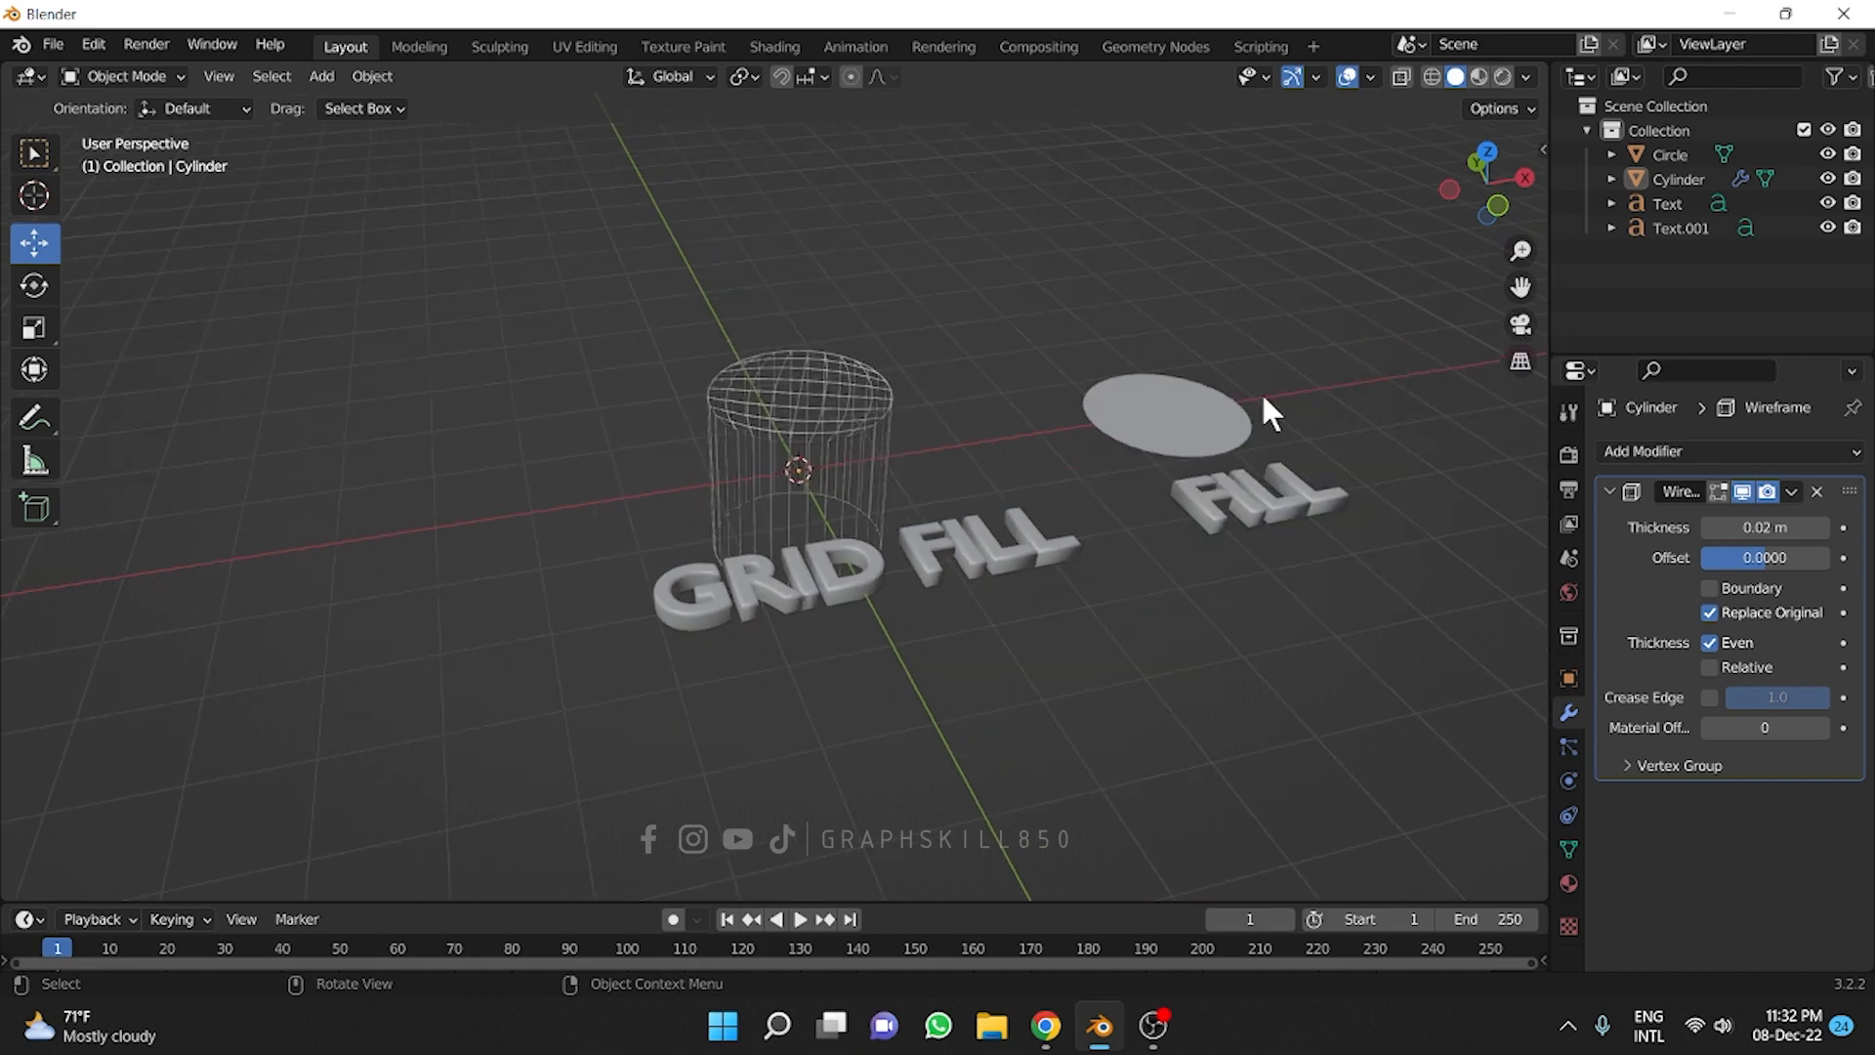
pyautogui.click(1190, 410)
pyautogui.click(1655, 449)
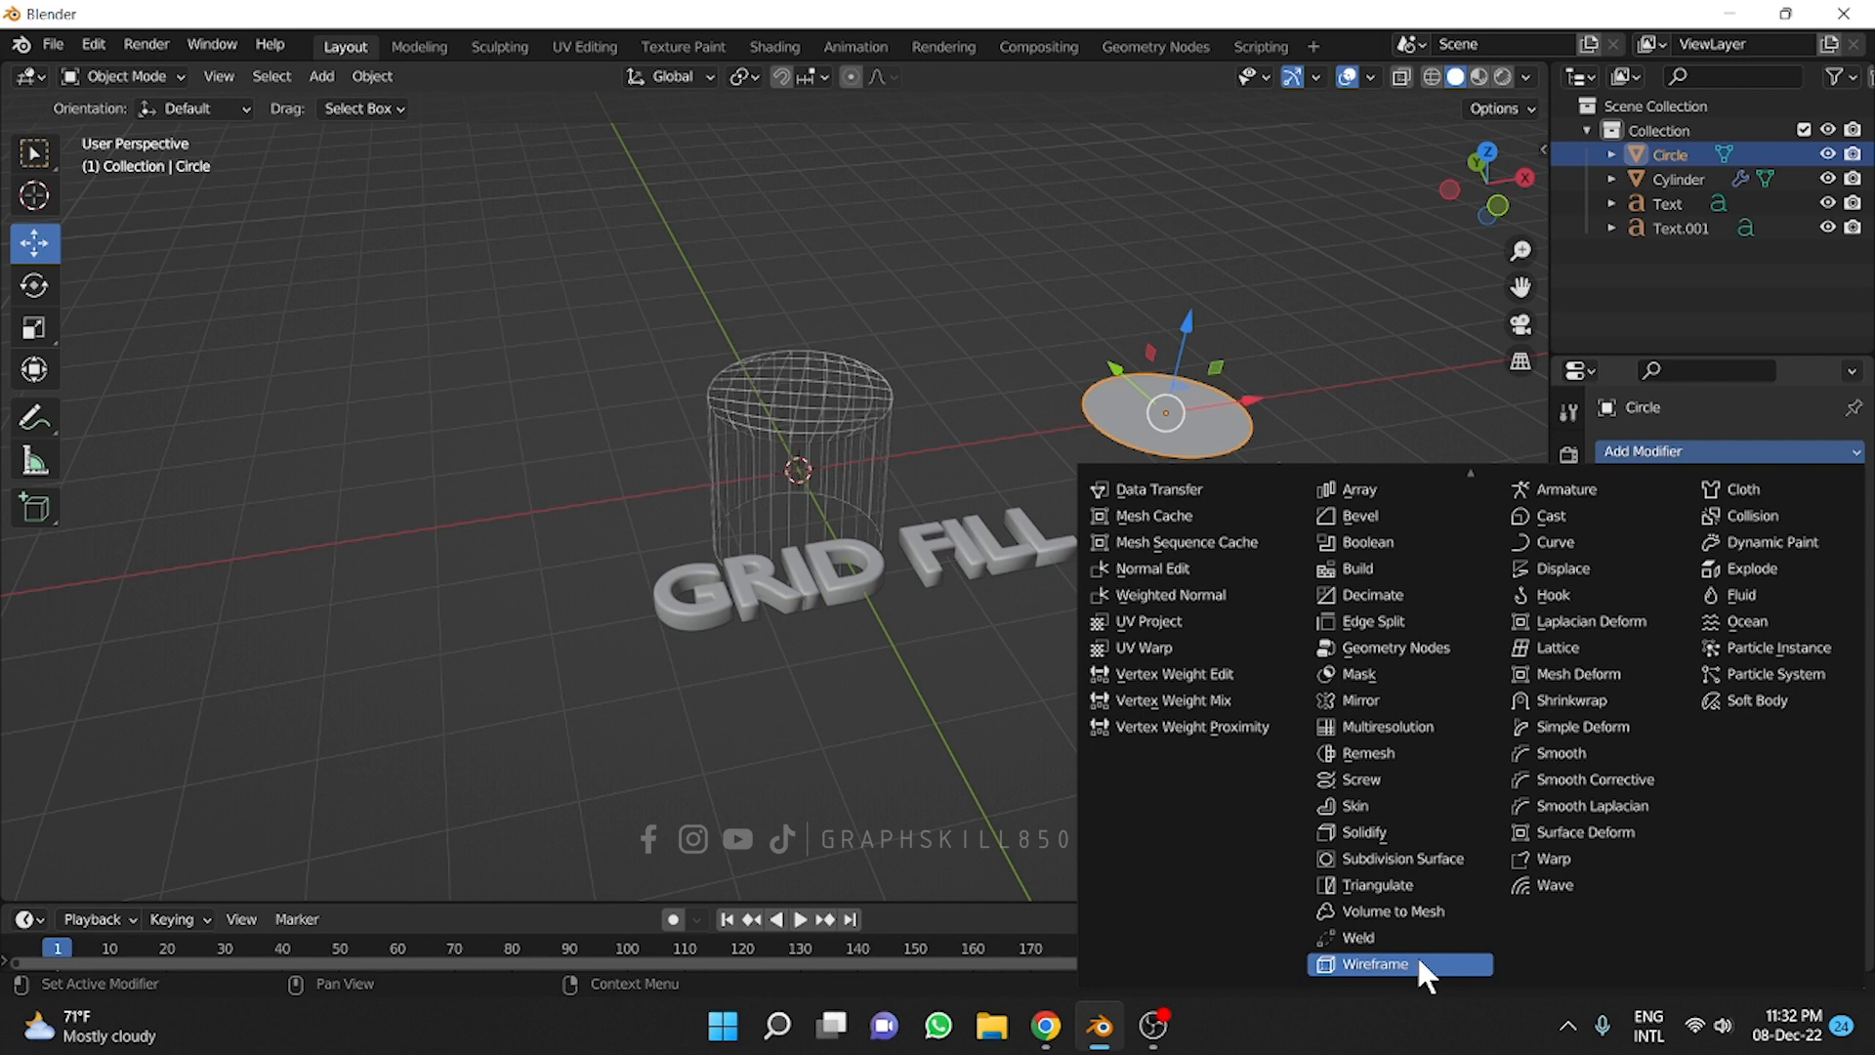
pyautogui.click(1418, 962)
pyautogui.scroll(3, 1134, 469)
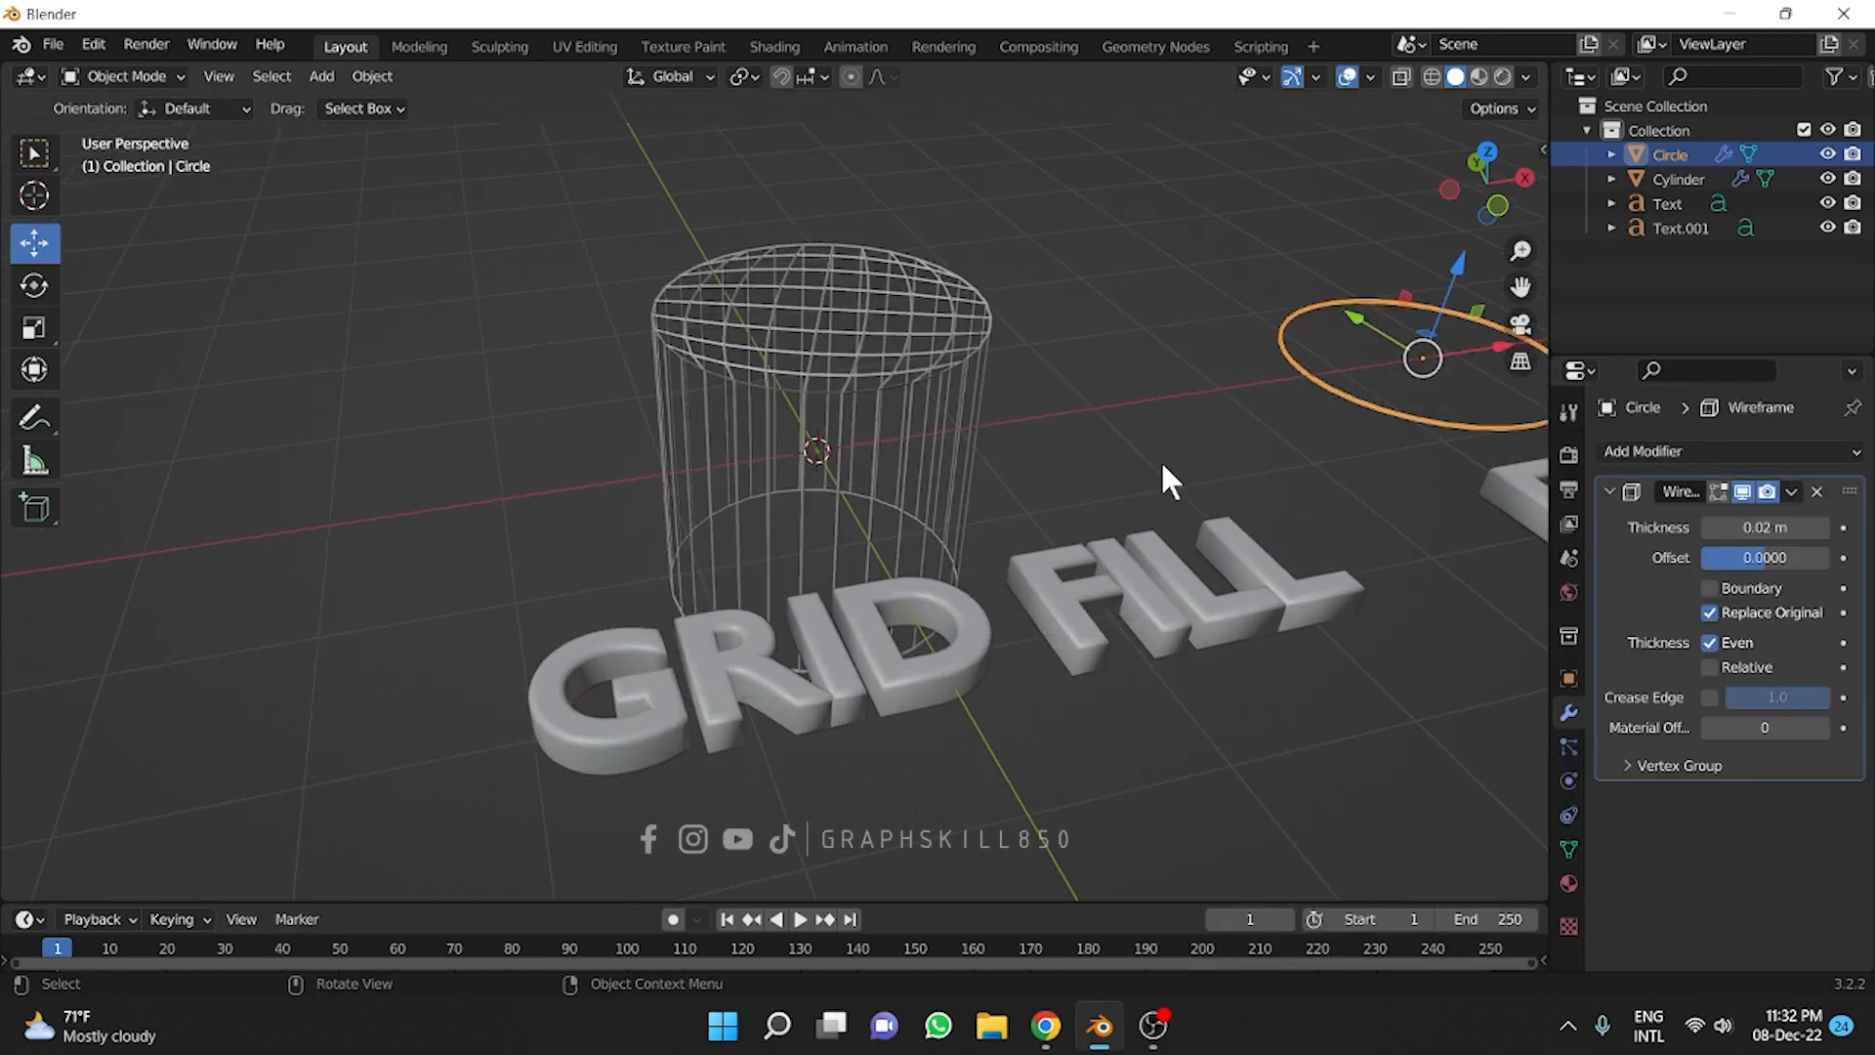
pyautogui.keyDown('shift'); pyautogui.moveTo(1244, 466); pyautogui.dragTo(852, 514, button='middle'); pyautogui.keyUp('shift')
pyautogui.click(789, 432)
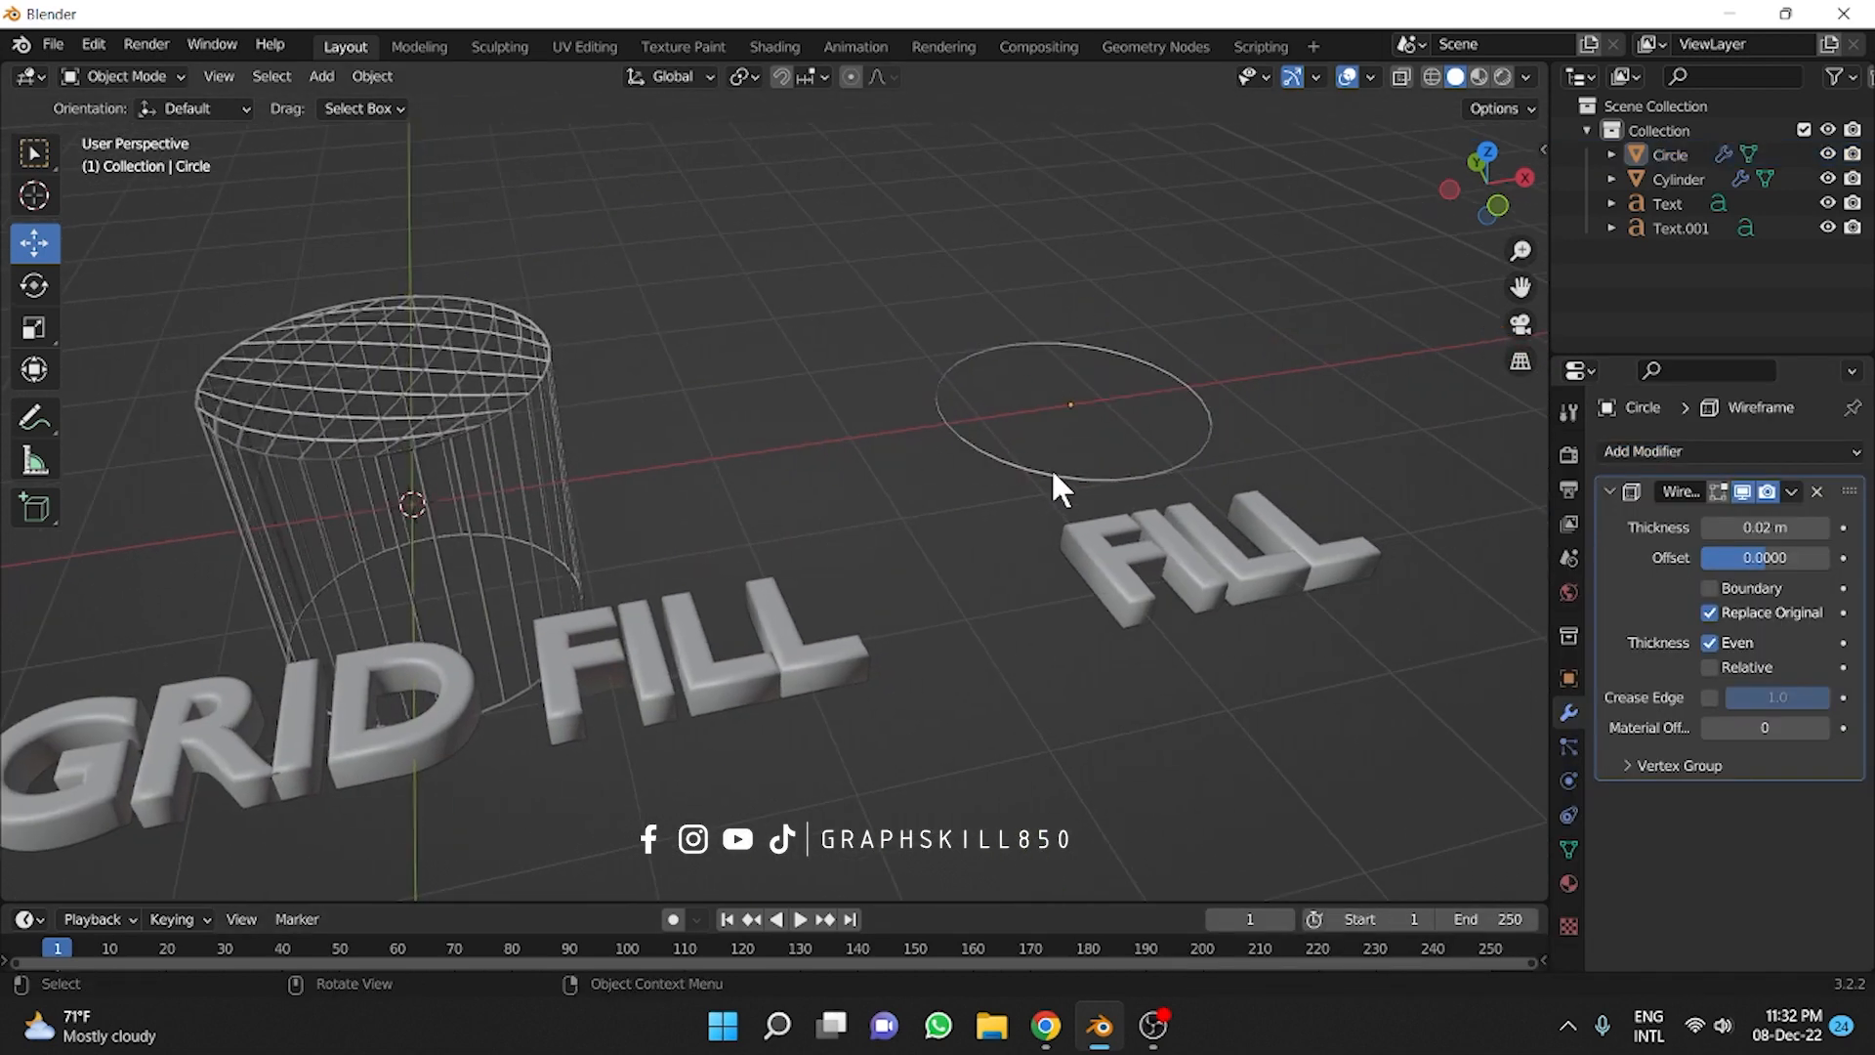